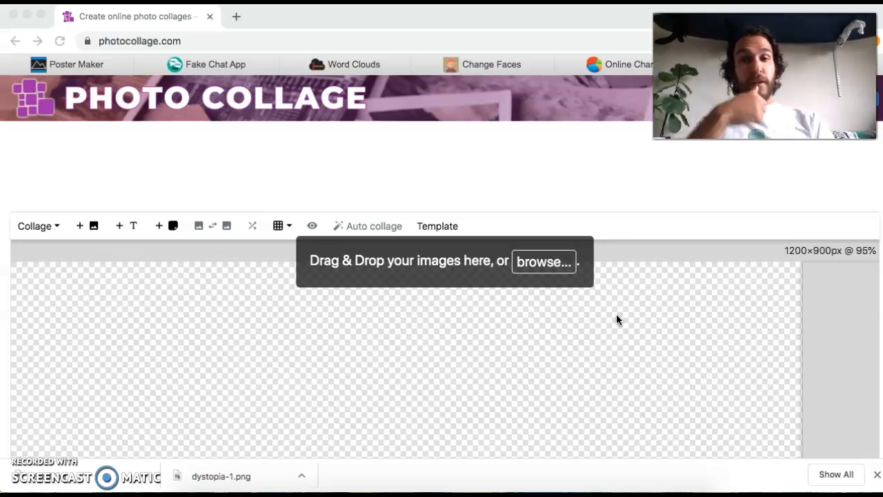
Step: Add the downloaded dystopia-1.png image to the empty collage canvas
key("F12")
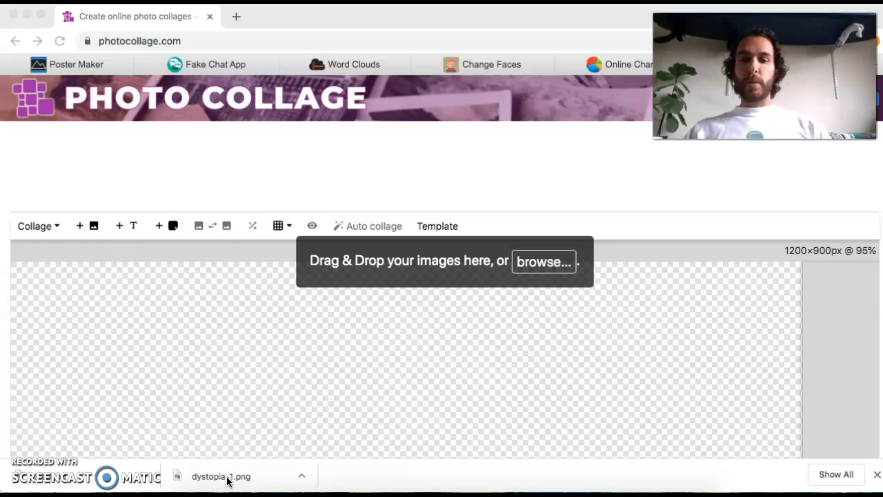
left_click_drag(228, 479, 339, 303)
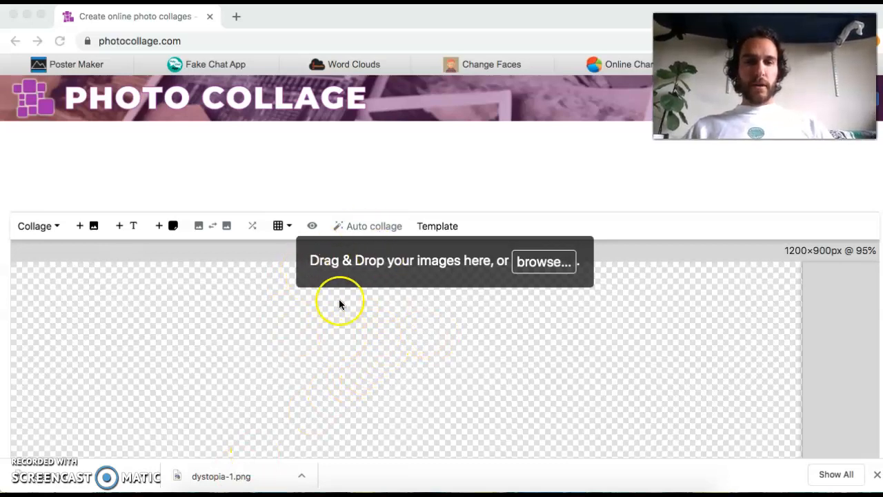
left_click(270, 303)
scroll(269, 302, "down", 2)
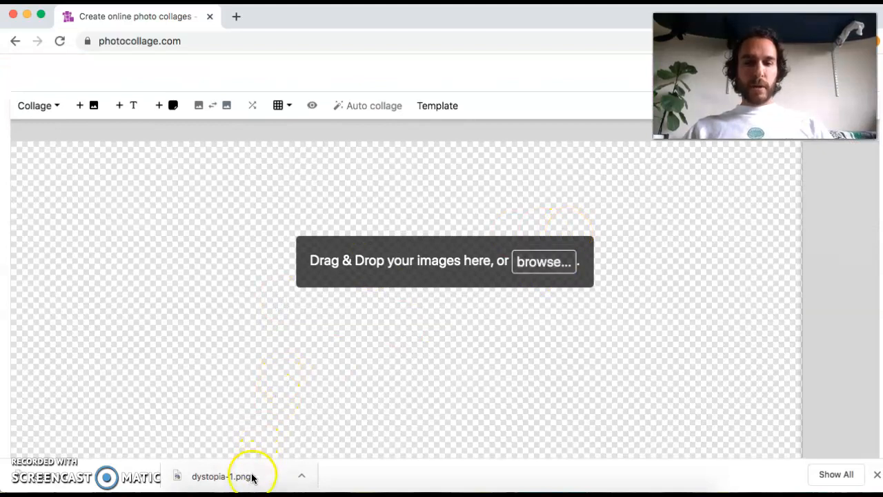
left_click_drag(235, 475, 234, 323)
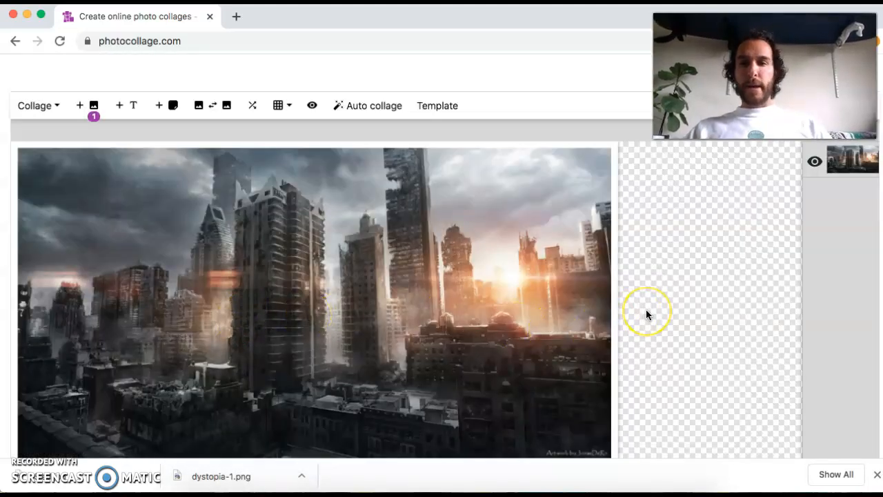
Step: Enlarge the ruined-city image from its lower-right corner until it spans the full width of the canvas
scroll(646, 310, "down", 2)
scroll(645, 314, "down", 5)
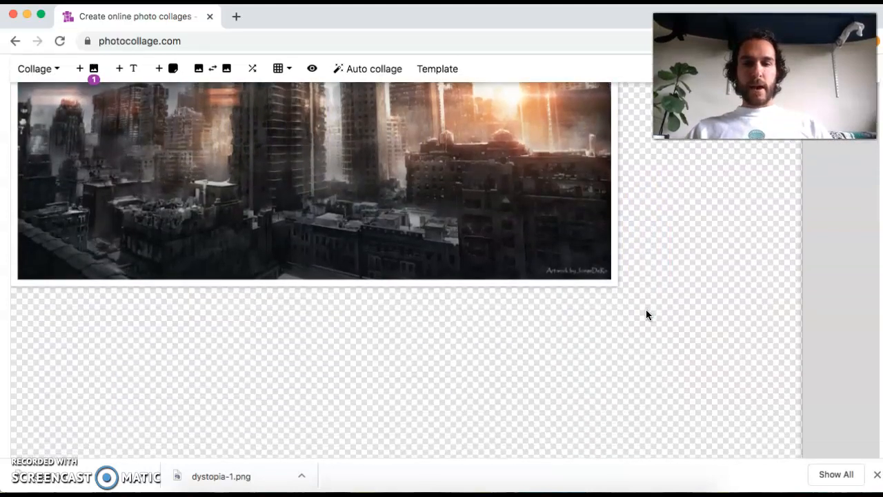
scroll(646, 315, "up", 3)
scroll(410, 275, "up", 3)
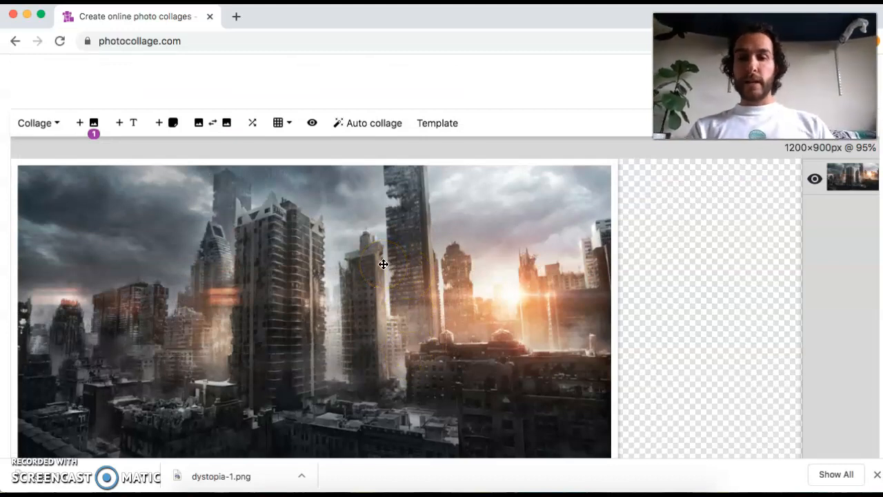
left_click(384, 264)
scroll(385, 262, "down", 2)
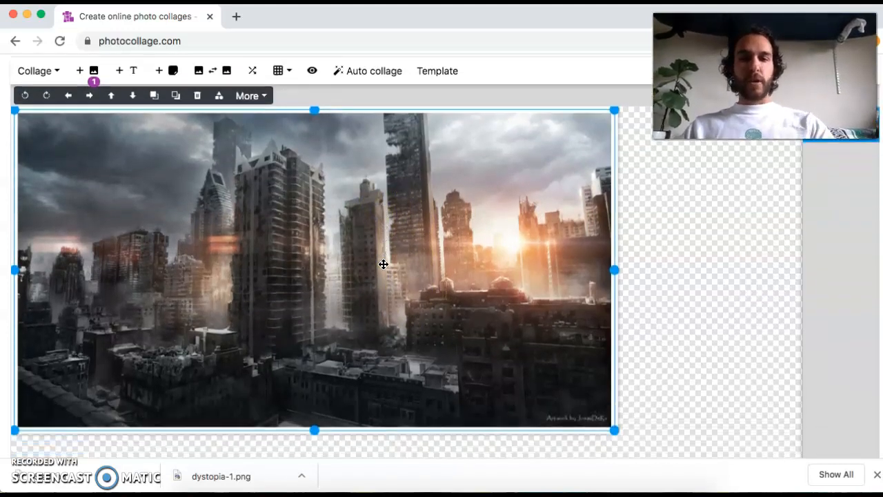
left_click(580, 406)
left_click_drag(614, 423, 803, 494)
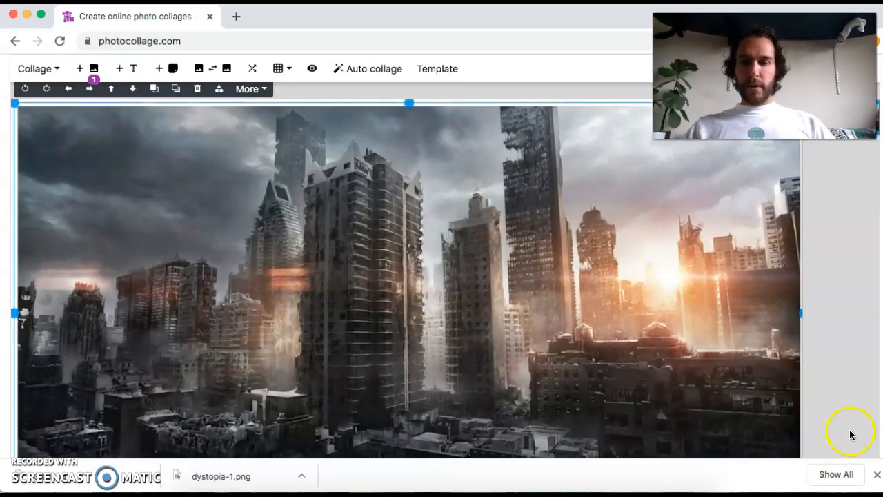
Step: Stretch the lower edge of the ruined-city image downward so the image is about 1187×700 px
scroll(838, 395, "down", 5)
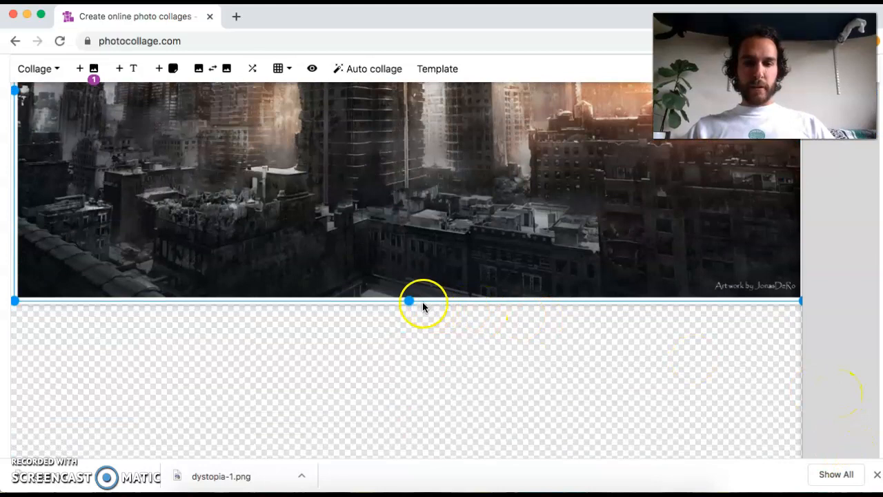
left_click_drag(406, 303, 429, 350)
scroll(450, 281, "up", 4)
scroll(449, 281, "down", 2)
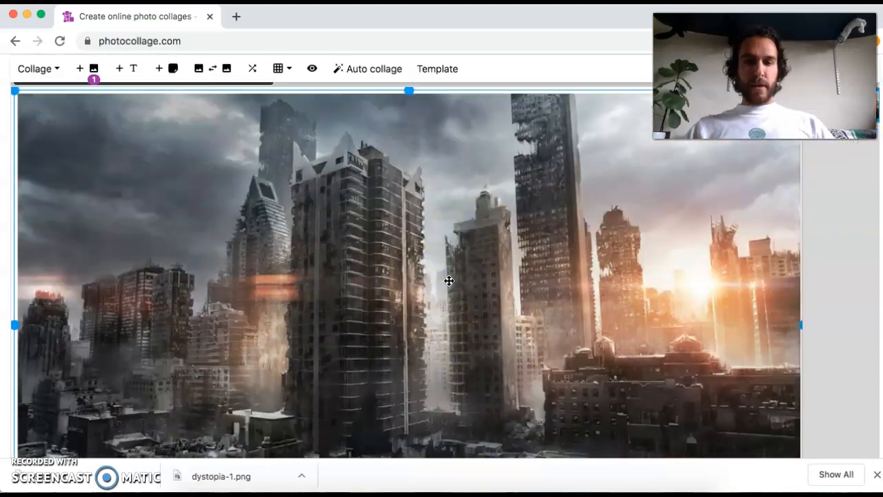
scroll(449, 281, "up", 2)
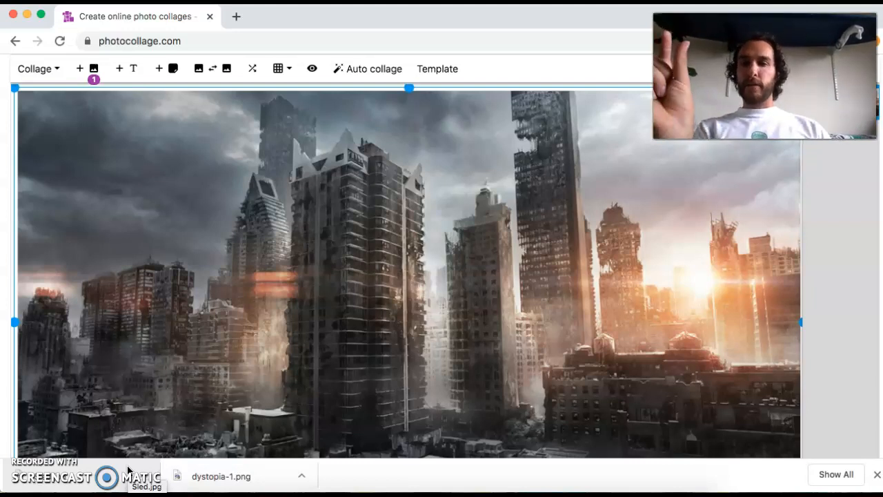
Step: Try to drop the downloaded Sled.jpg straight onto the collage canvas
left_click_drag(128, 471, 391, 444)
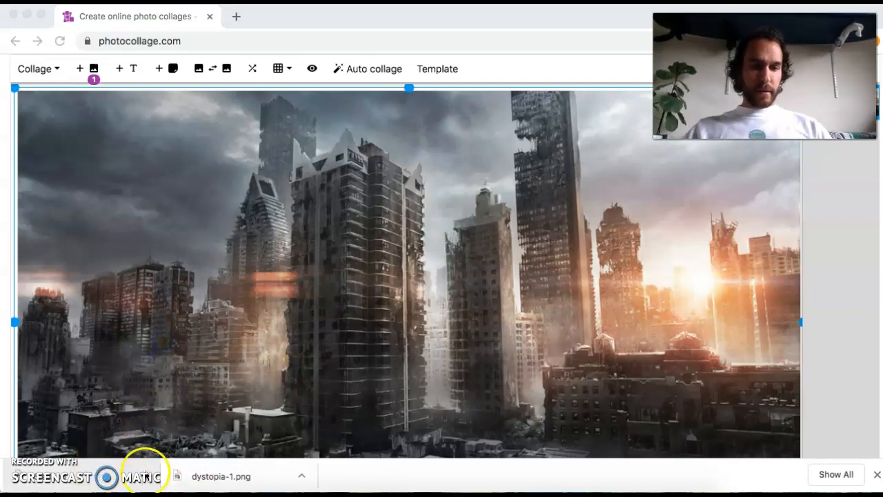
left_click(250, 257)
scroll(251, 257, "up", 3)
scroll(250, 258, "down", 3)
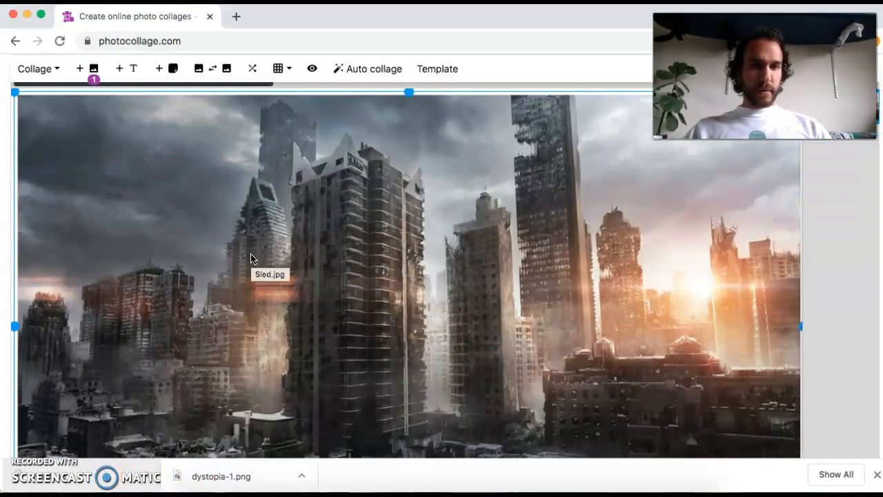
Step: Add Sled.jpg from the Desktop folder to the collage
scroll(251, 257, "up", 2)
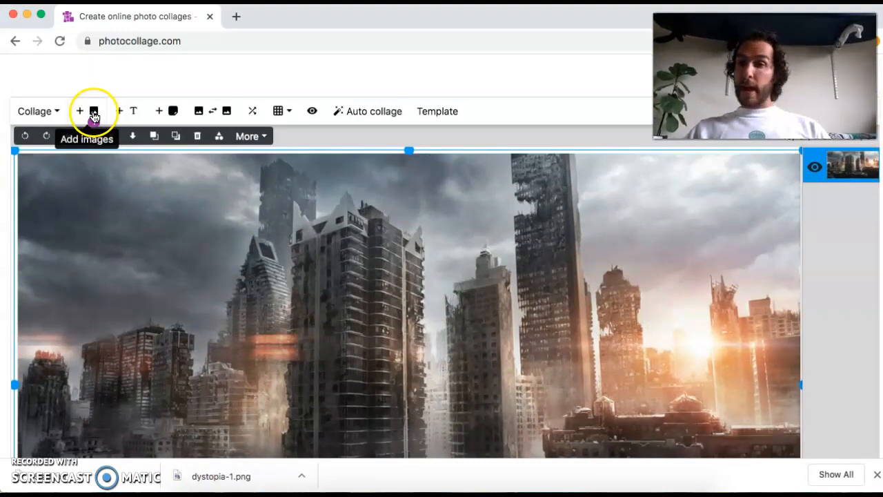
scroll(212, 316, "down", 5)
scroll(212, 319, "up", 5)
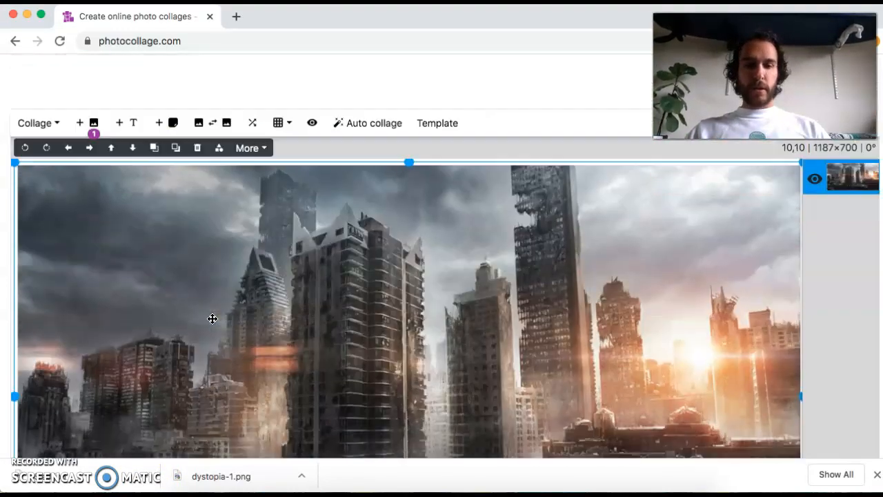
left_click(96, 138)
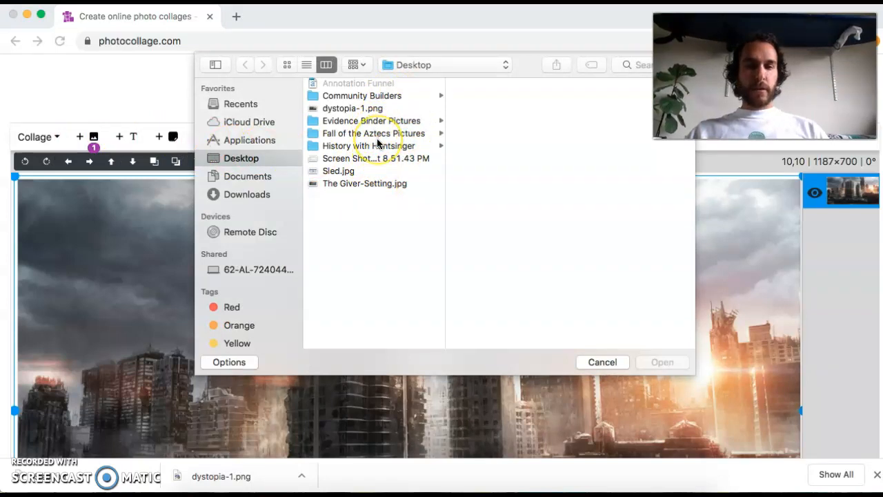
left_click(355, 176)
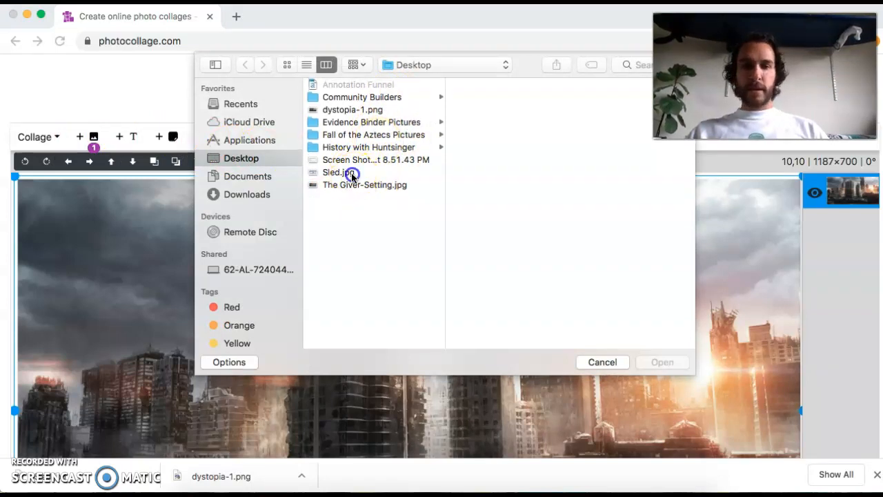
left_click(664, 362)
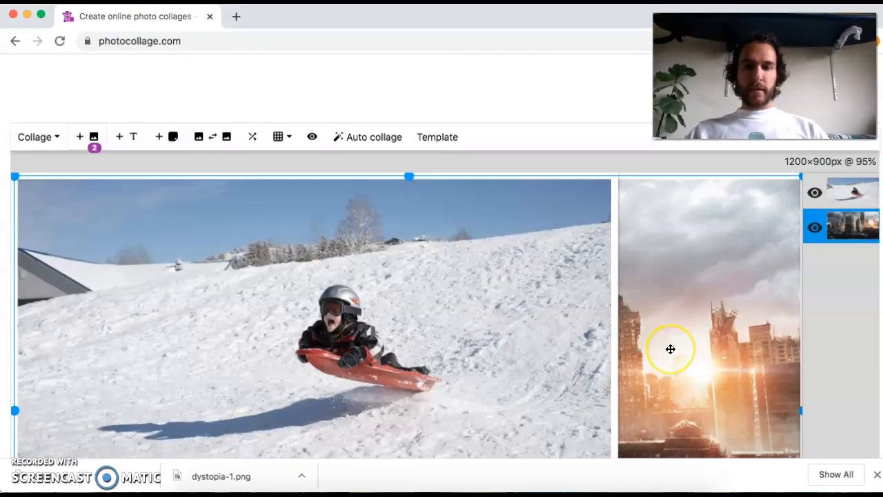
Step: Shrink the sled photo to roughly half its size and move it inward over the ruined-city background
scroll(671, 349, "down", 2)
left_click(550, 341)
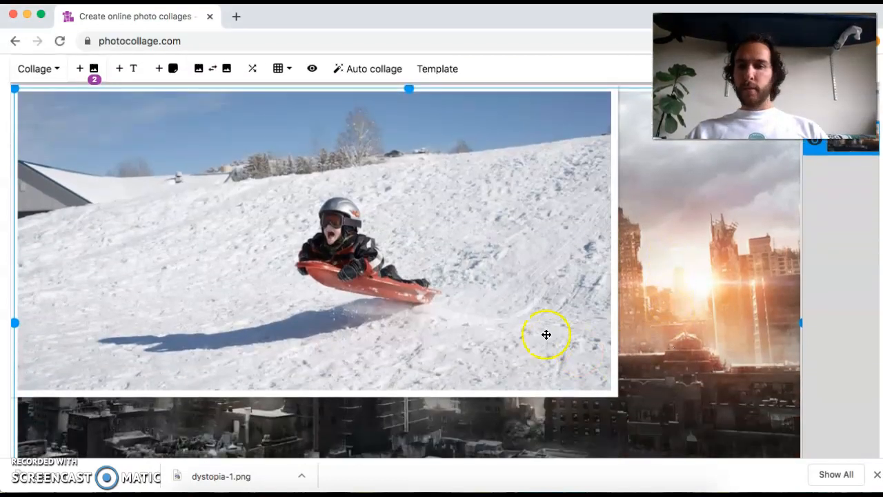
left_click(475, 296)
left_click_drag(621, 399, 307, 286)
left_click_drag(274, 182, 404, 261)
left_click(584, 276)
Step: Move the sled photo to the middle of the ruined-city background and deselect it
scroll(584, 276, "down", 1)
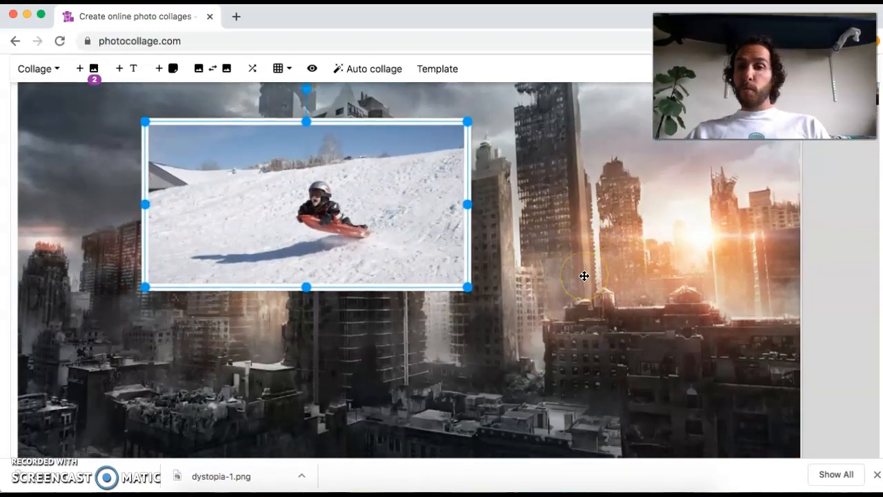
scroll(546, 241, "down", 3)
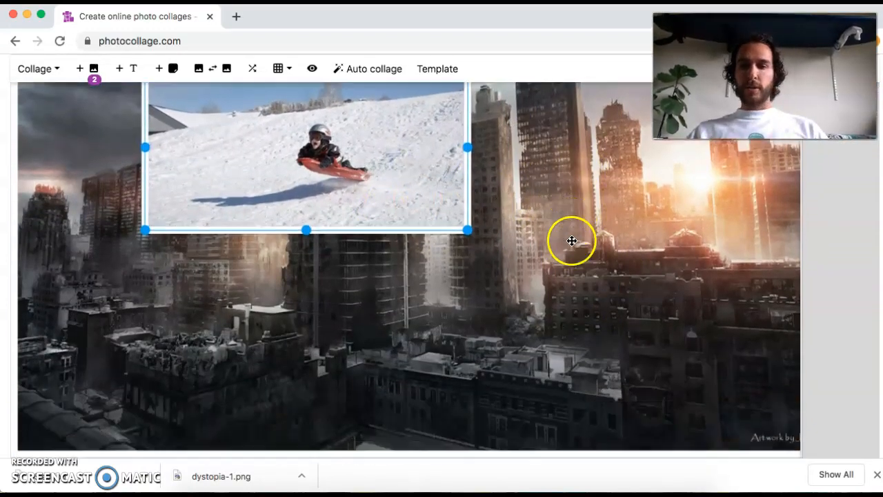
left_click_drag(331, 144, 449, 241)
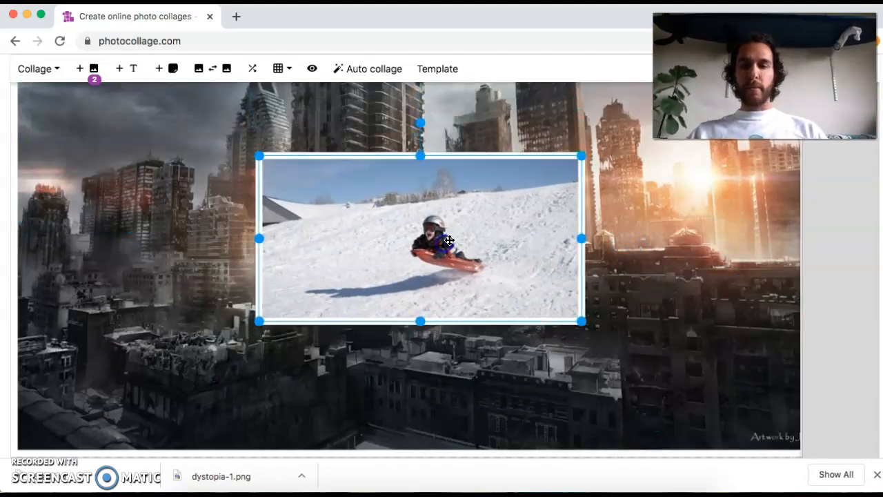
left_click(623, 252)
scroll(586, 257, "up", 3)
scroll(552, 261, "down", 2)
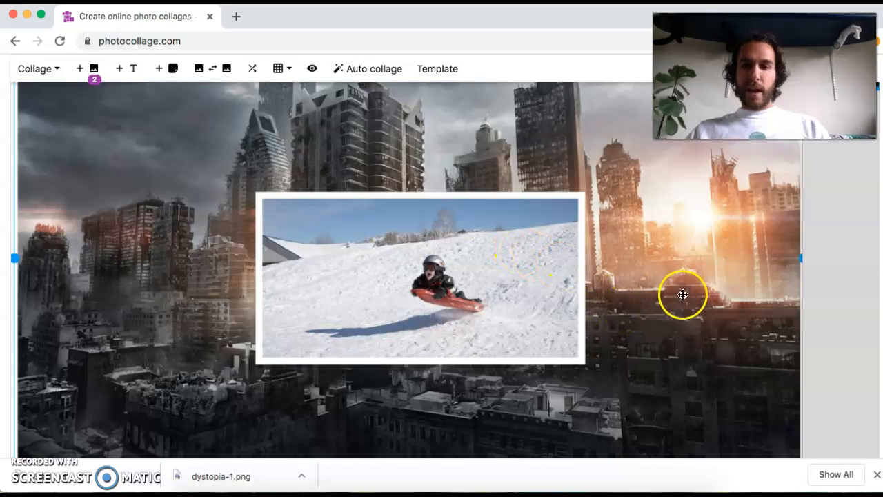
Step: Shift the sled photo slightly left and rescale it from its upper-left corner to a slightly smaller size
mouse_move(414, 249)
left_mouse_down()
mouse_move(615, 372)
mouse_move(678, 351)
mouse_move(404, 249)
left_mouse_up()
mouse_move(247, 191)
left_mouse_down()
mouse_move(348, 241)
mouse_move(247, 202)
left_mouse_up()
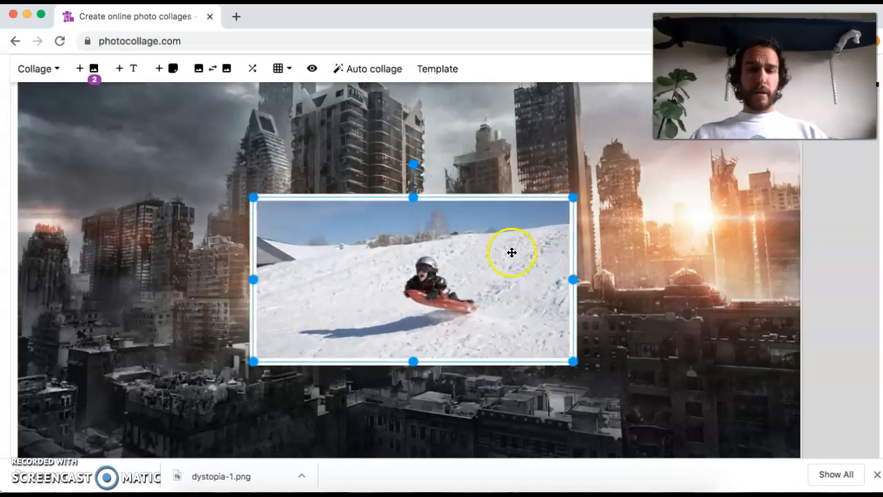
left_click_drag(254, 197, 519, 331)
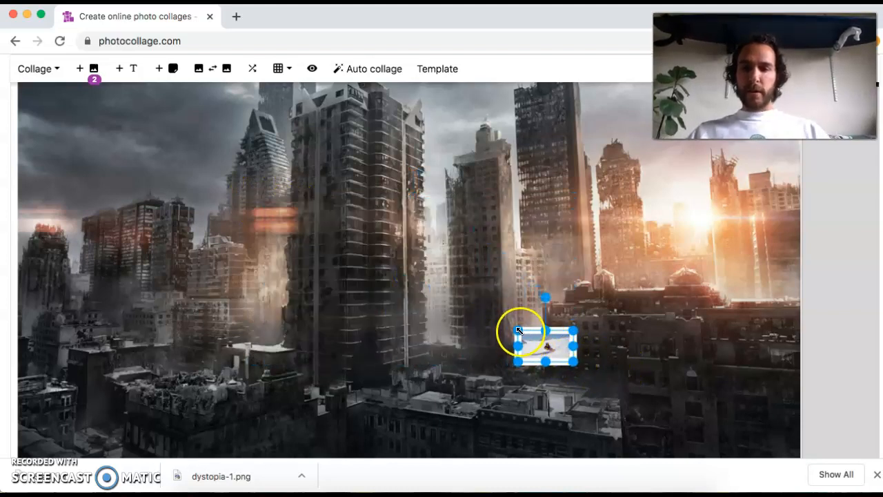
left_click_drag(520, 331, 238, 233)
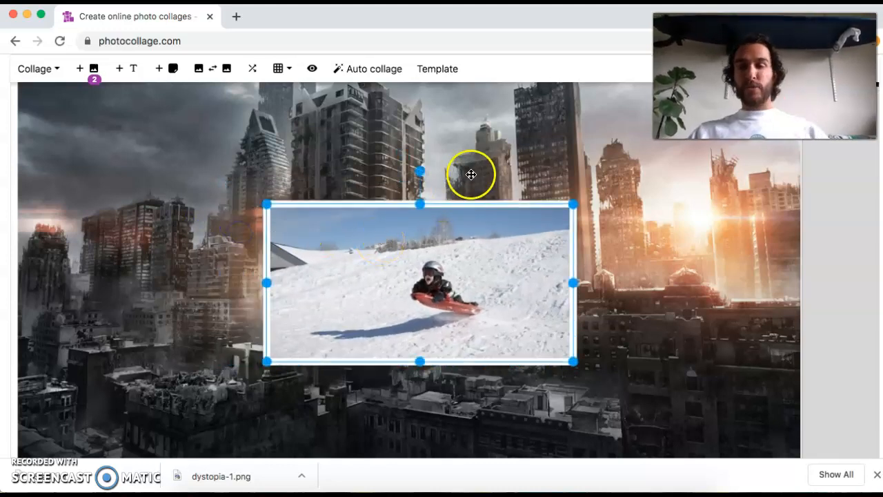
Step: Consult the shortcut list below the canvas and nudge the sled photo right, left, up and down in small increments
scroll(445, 110, "up", 3)
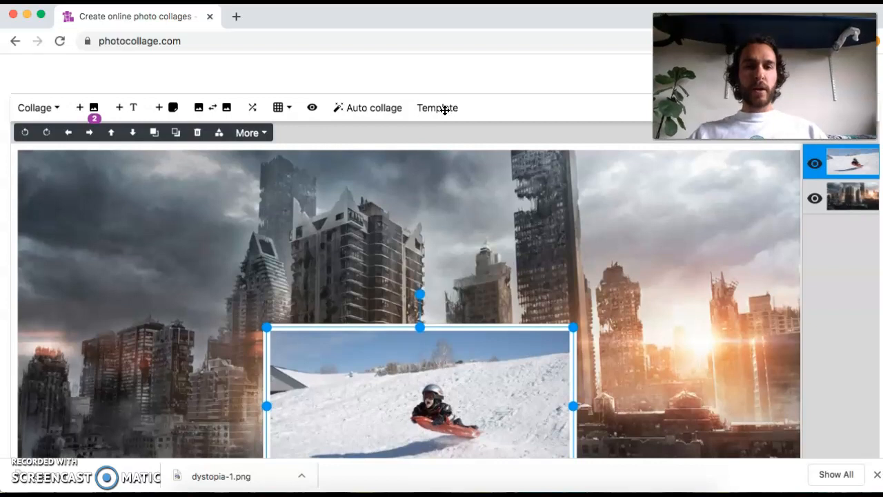
scroll(290, 230, "down", 4)
scroll(289, 231, "down", 6)
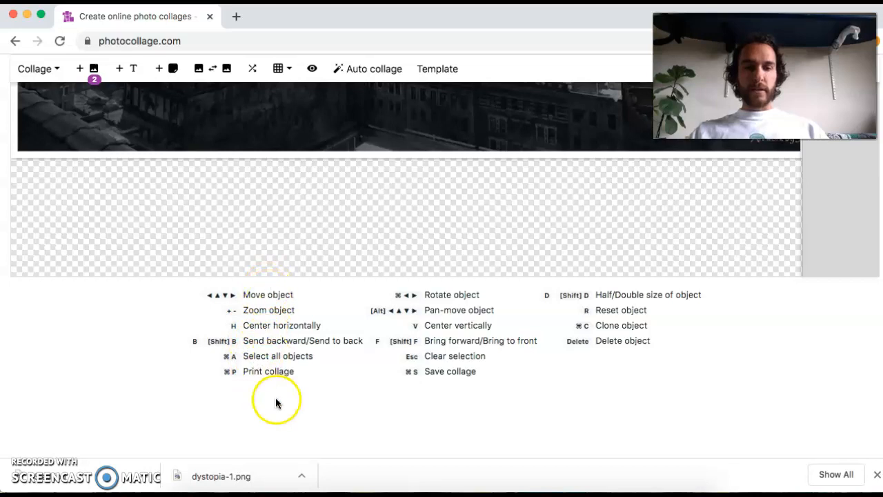
scroll(316, 325, "up", 5)
scroll(315, 324, "up", 1)
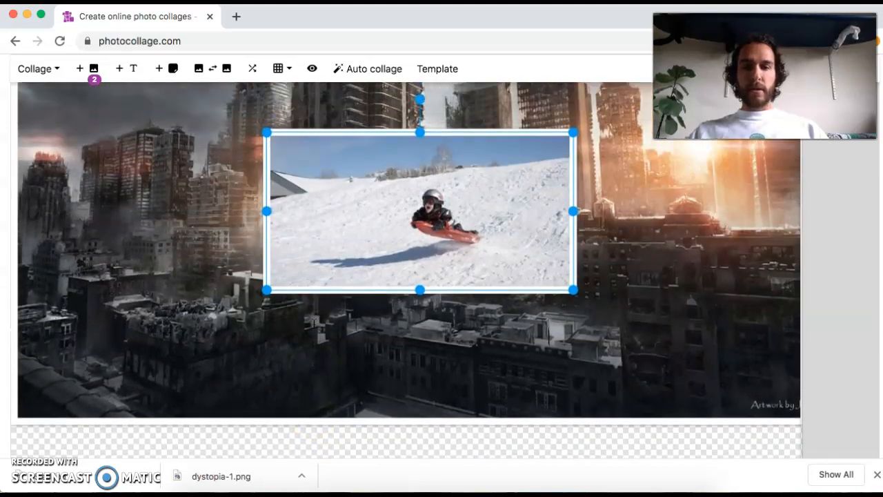
key("Right")
key("Right")
key("Right")
key("Right")
key("Right")
key("Right")
key("Right")
key("Right")
key("Right")
key("Right")
key("Right")
key("Right")
key("Right")
key("Right")
key("Left")
key("Left")
key("Left")
key("Left")
key("Left")
key("Left")
key("Up")
key("Up")
key("Up")
key("Up")
key("Down")
key("Down")
key("Down")
key("Down")
Step: Look up the centering shortcut below the canvas and center the sled photo vertically
scroll(619, 323, "down", 5)
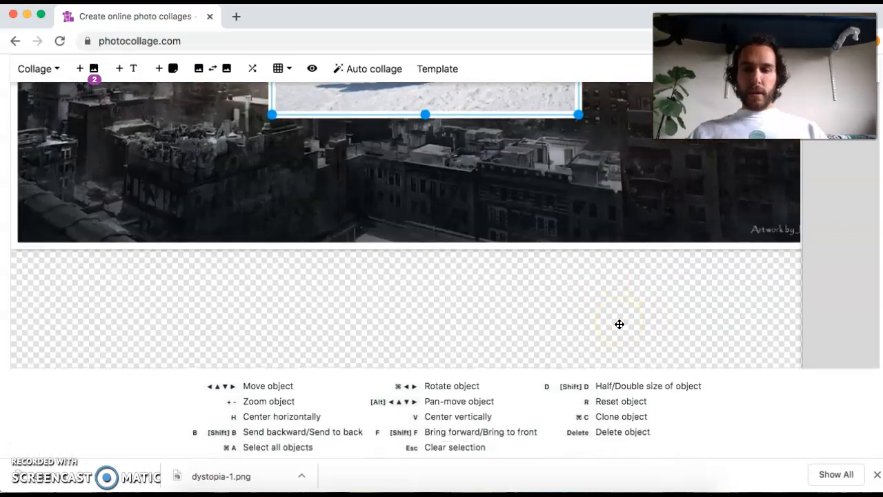
scroll(619, 324, "down", 1)
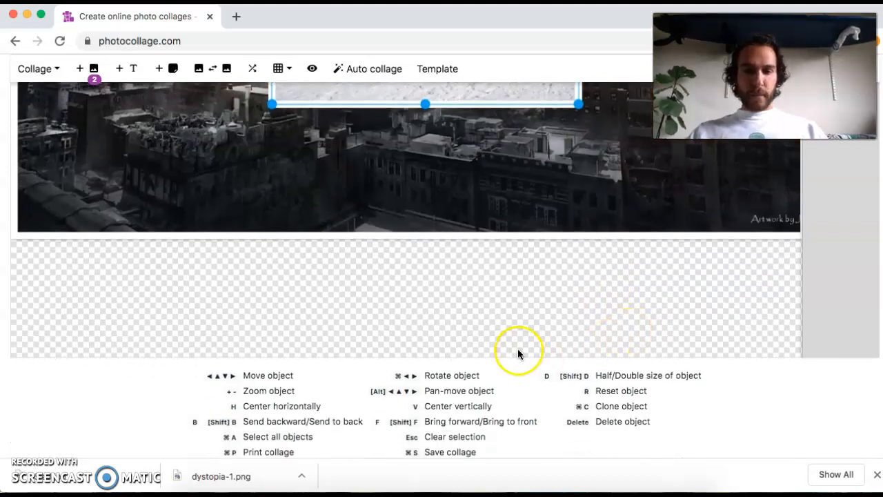
scroll(500, 357, "down", 2)
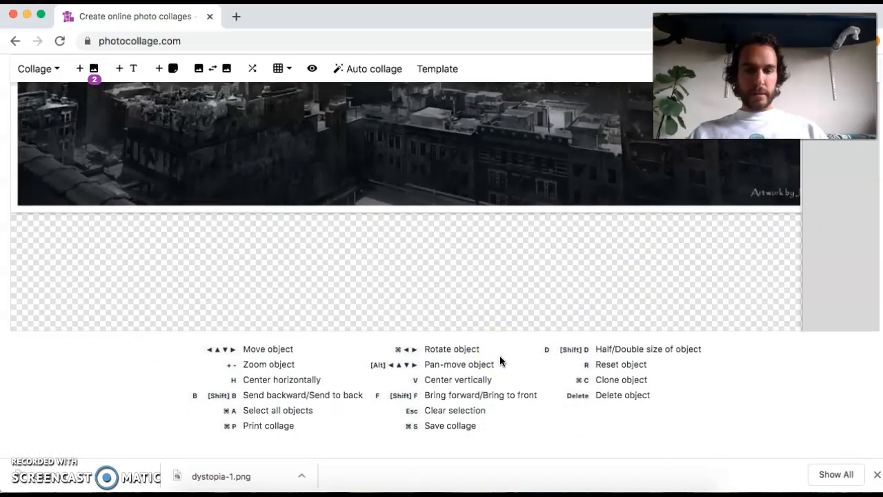
scroll(499, 357, "up", 2)
scroll(500, 356, "up", 4)
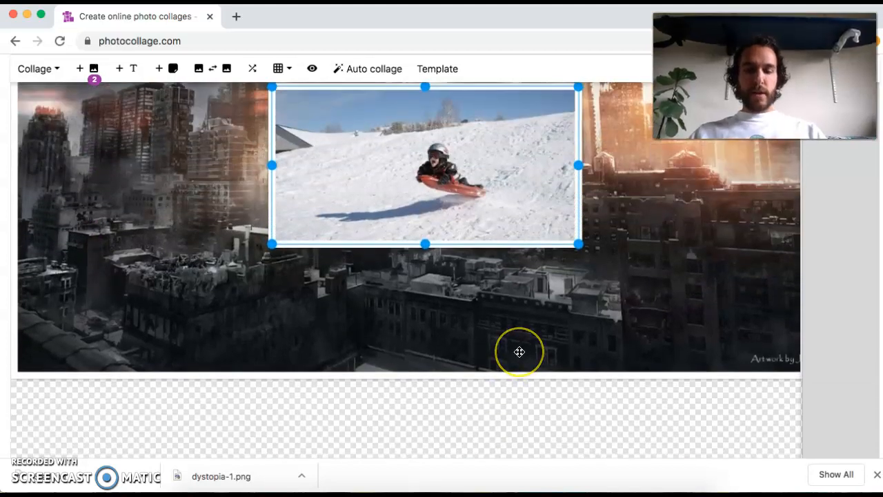
key("v")
scroll(518, 278, "up", 6)
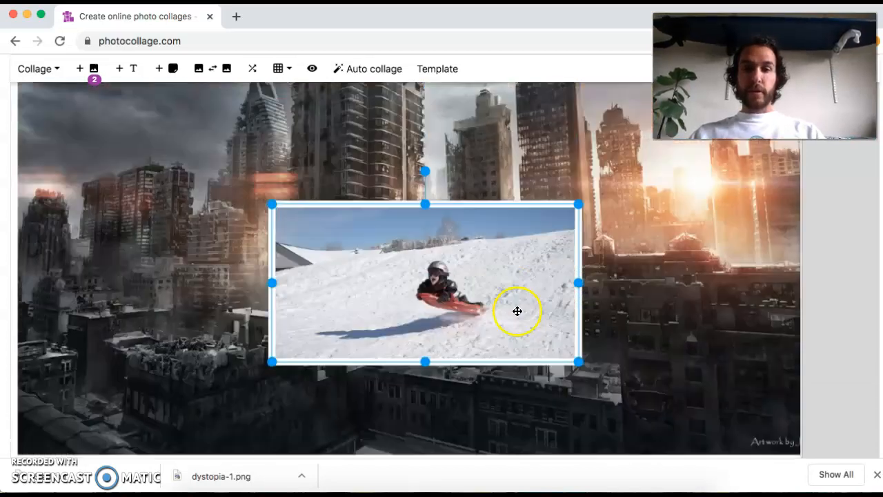
Step: Move the sled photo toward the upper-right area of the background and center it vertically again
left_click_drag(531, 297, 694, 175)
key("v")
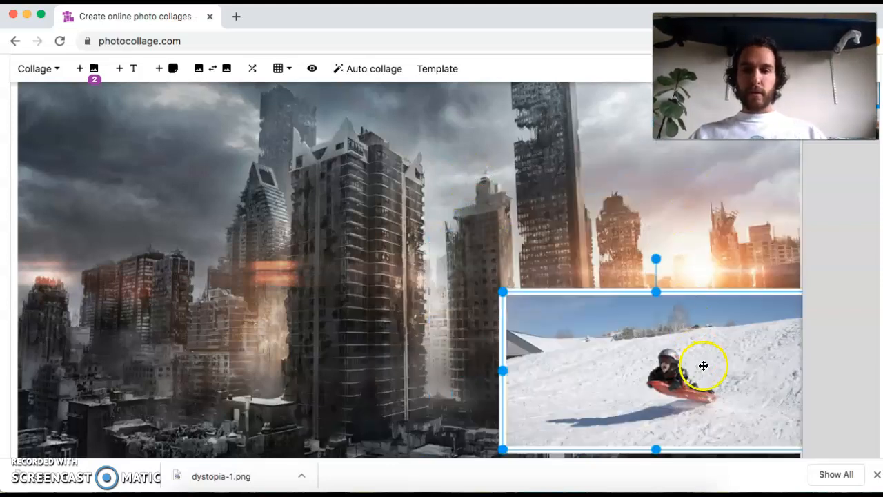
Step: Move the sled photo from the lower-right area to the upper middle of the background
left_click_drag(703, 366, 449, 207)
scroll(608, 292, "down", 5)
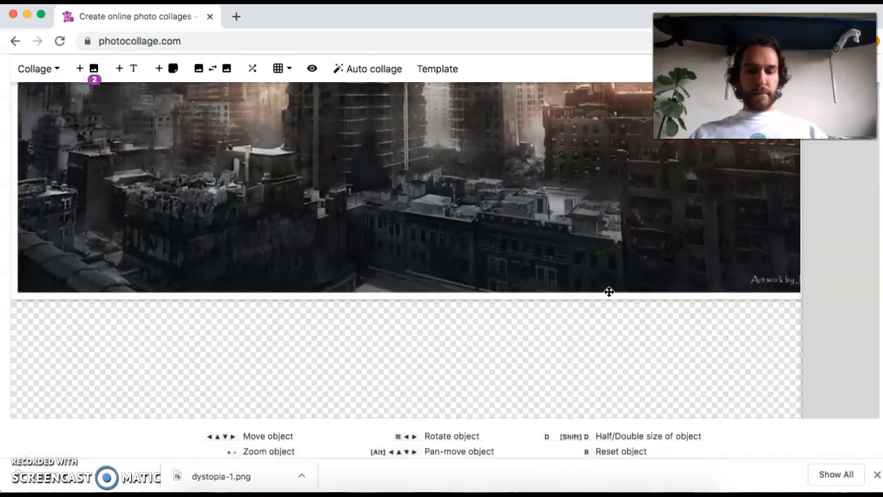
scroll(608, 292, "down", 2)
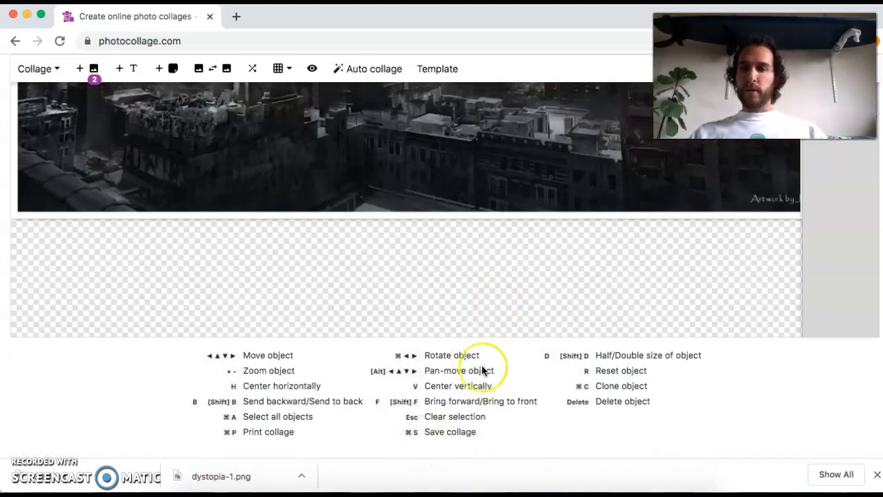
scroll(483, 370, "up", 7)
left_click_drag(462, 241, 493, 255)
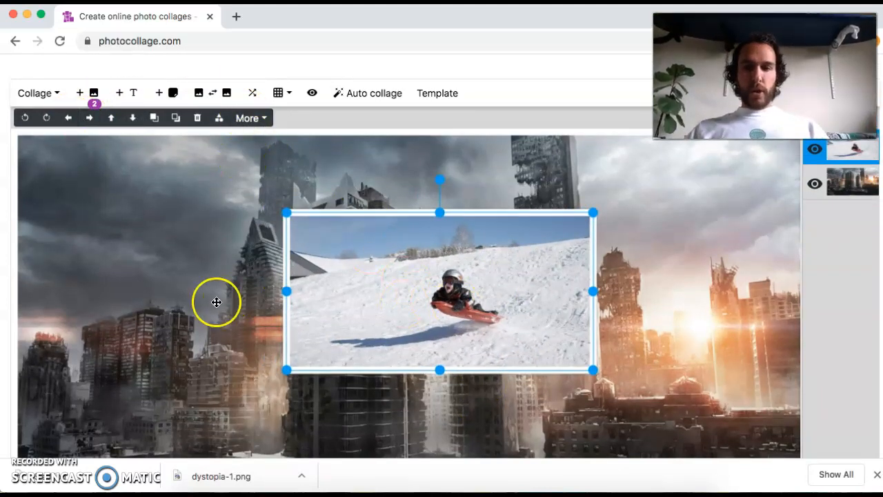
Step: Select the background photo and review its shape, border and size options
left_click(187, 302)
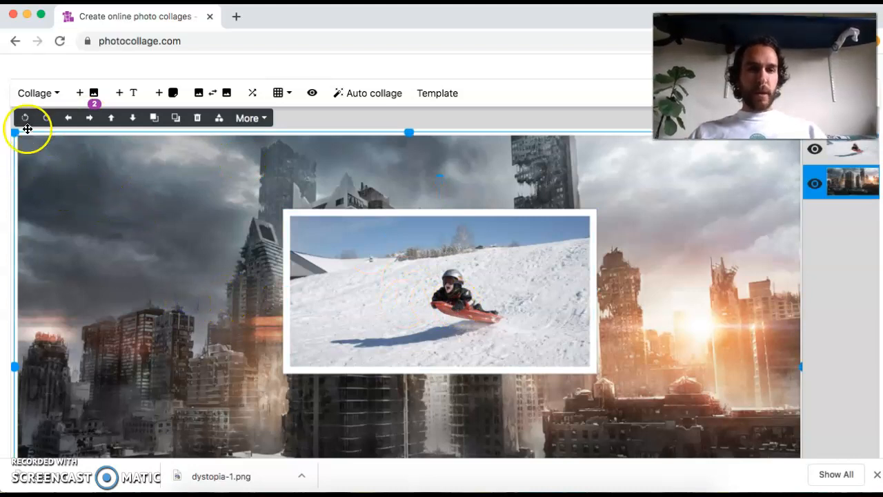
left_click(308, 262)
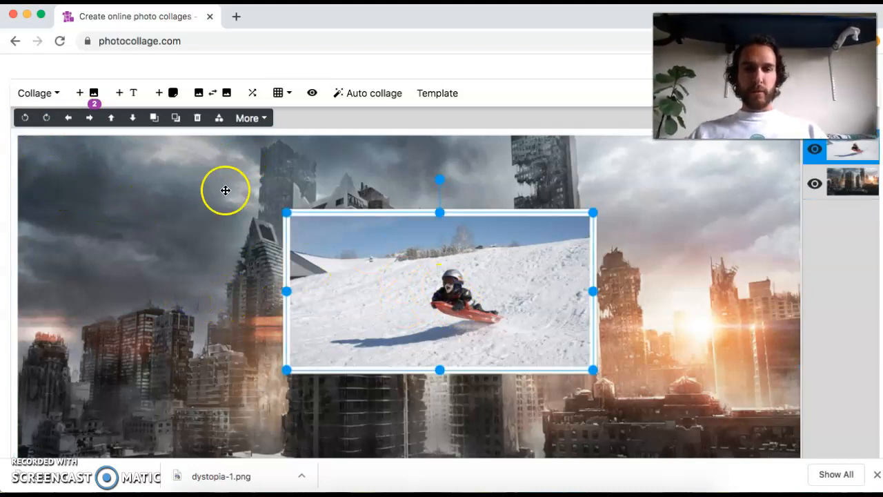
scroll(240, 251, "down", 3)
scroll(240, 251, "down", 3)
scroll(240, 250, "up", 8)
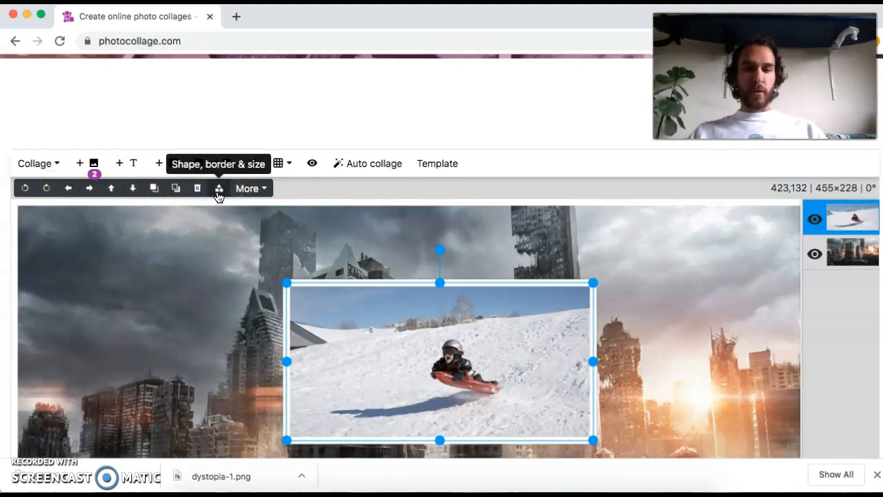
left_click(219, 288)
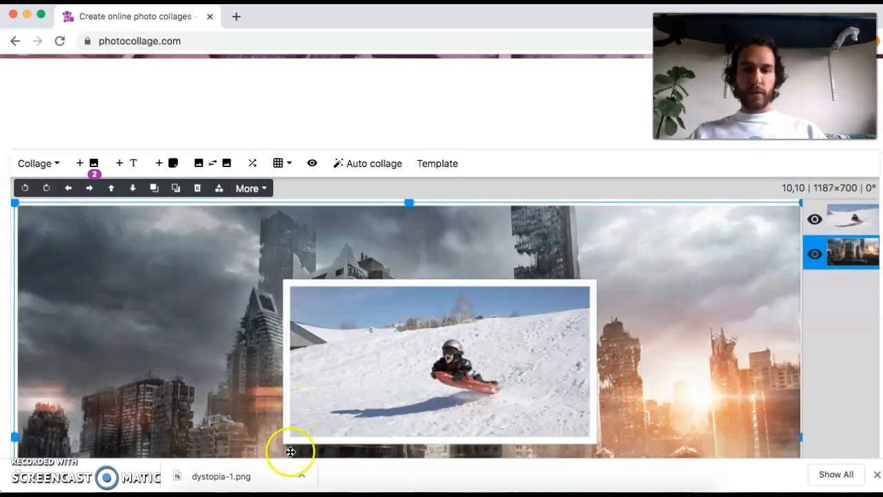
left_click(218, 190)
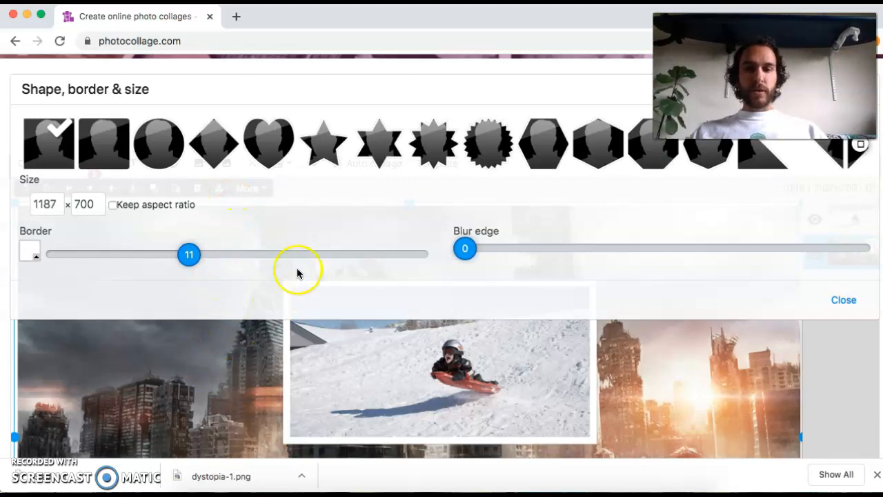
left_click(856, 302)
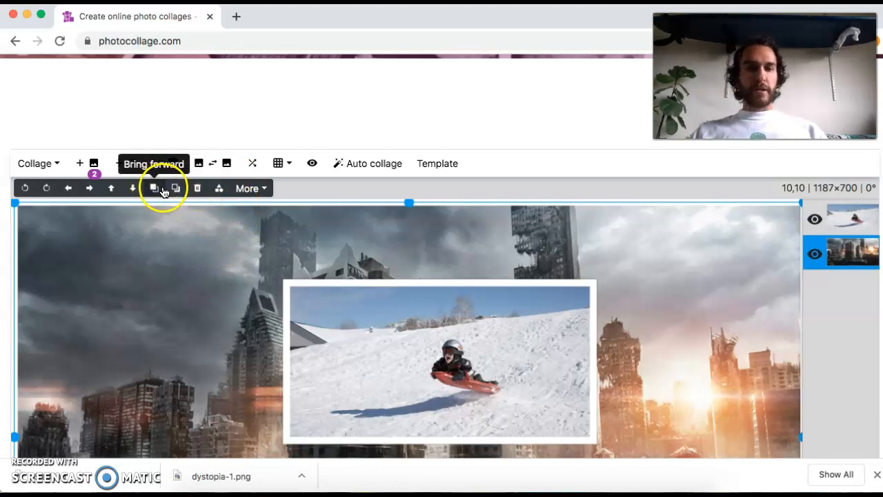
Step: Set the border width of both the background photo and the sled photo to 0
left_click(221, 190)
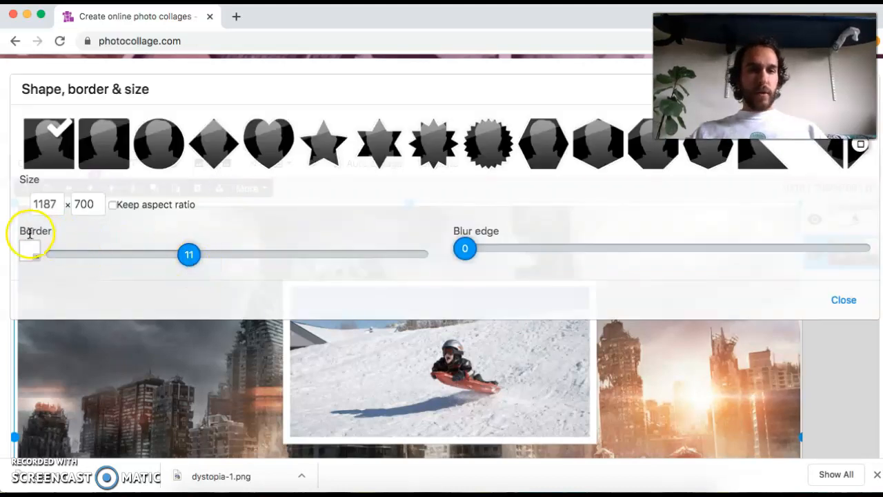
left_click_drag(191, 256, 11, 258)
left_click(358, 363)
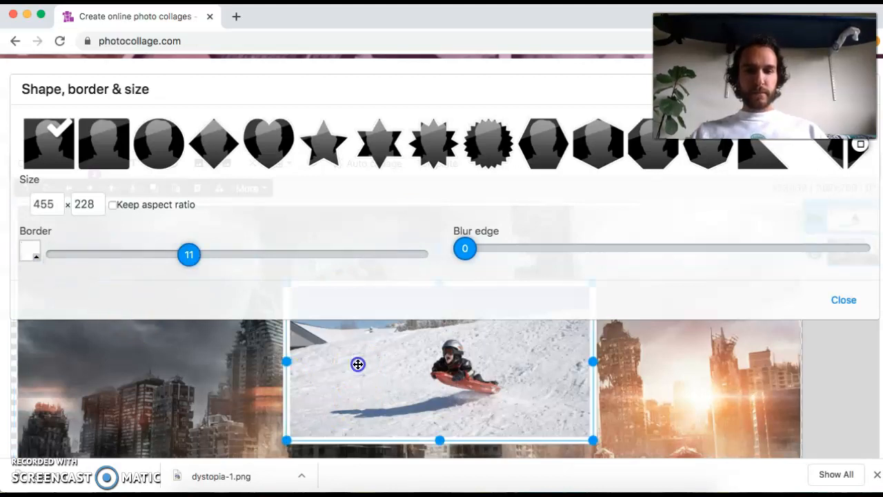
left_click_drag(189, 254, 50, 261)
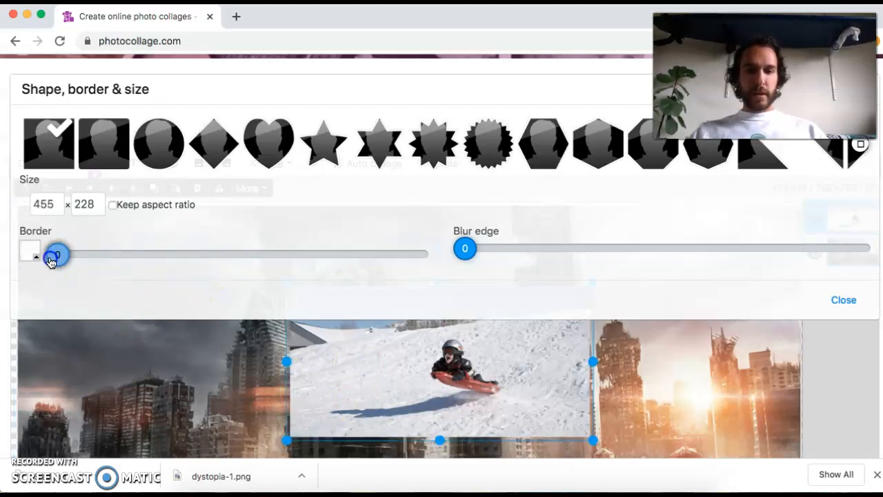
left_click(229, 400)
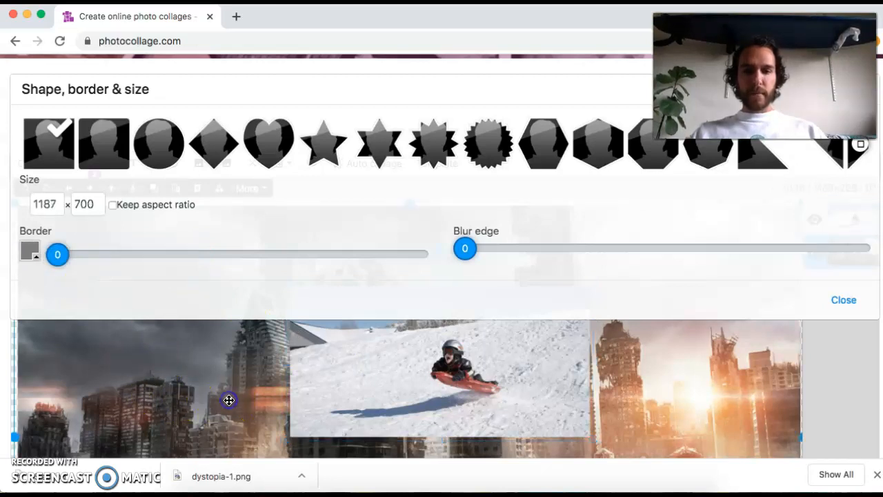
left_click(846, 301)
Step: Shift the sled photo slightly right and set its blur edge to 50
left_click_drag(495, 307, 508, 290)
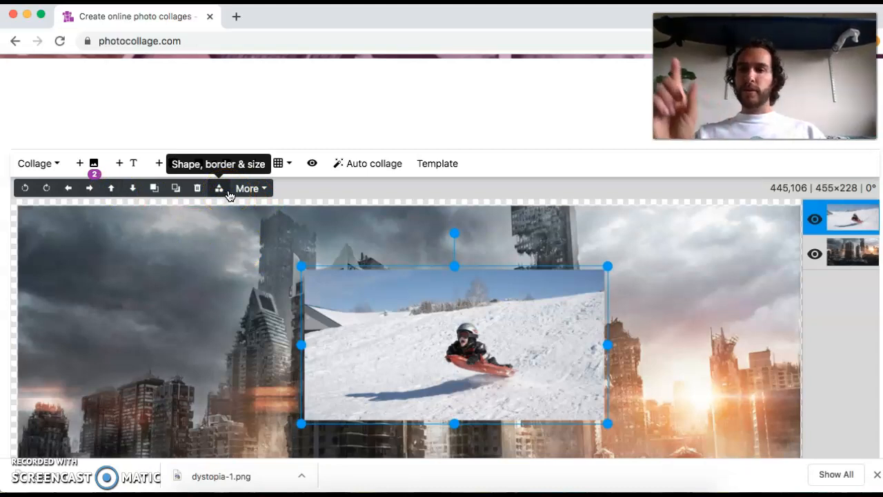
mouse_move(428, 352)
left_mouse_down()
mouse_move(400, 355)
mouse_move(437, 364)
left_mouse_up()
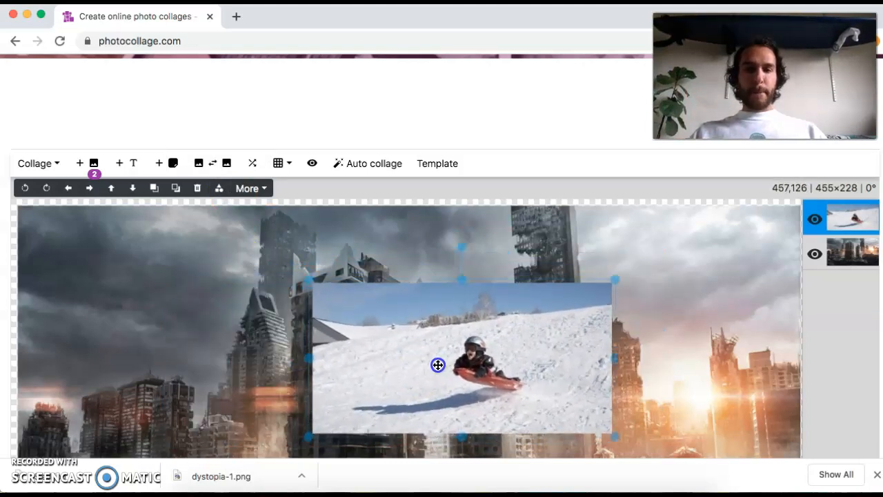
left_click(221, 190)
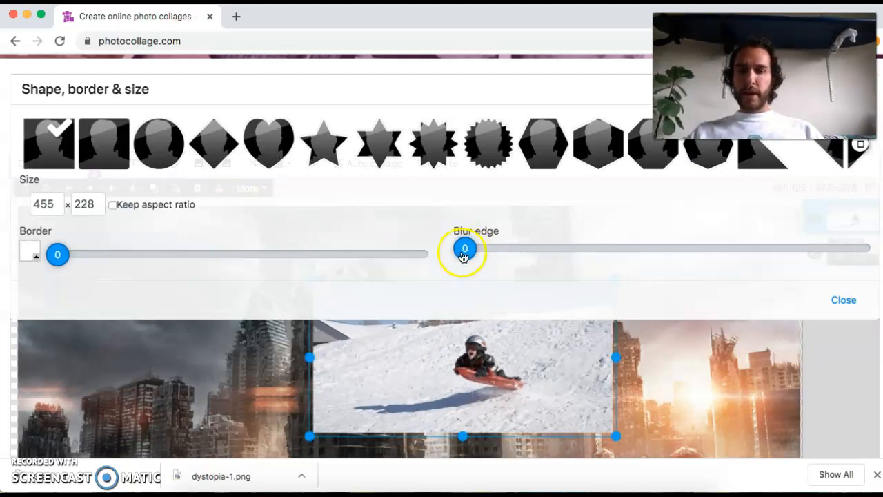
left_click_drag(465, 256, 876, 271)
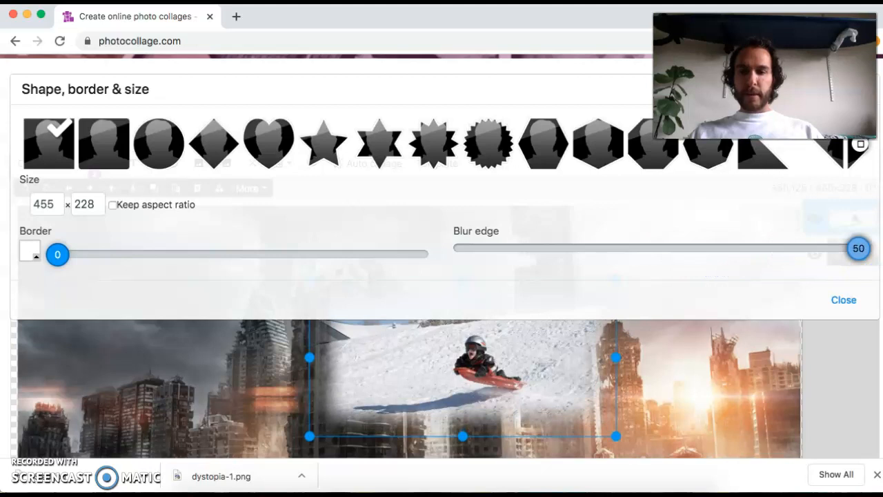
left_click(843, 301)
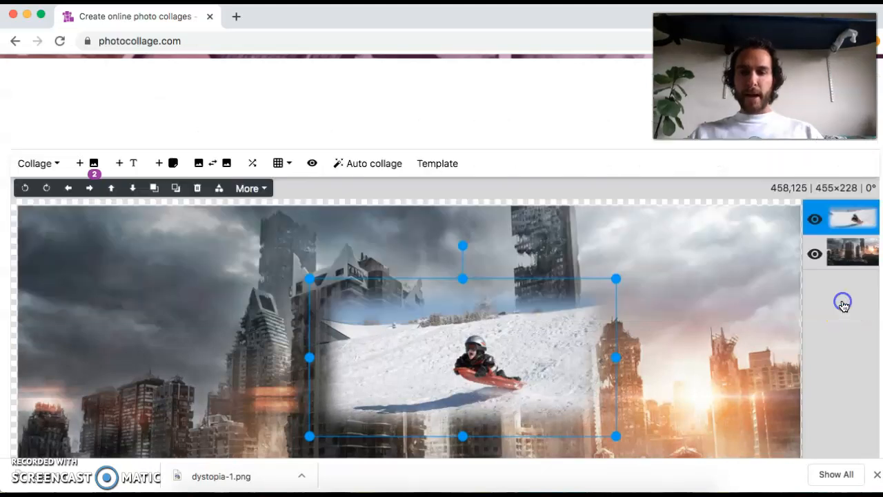
Step: Scale the sled photo down from its upper-left corner to 297 × 149 and reposition it near the middle of the background
left_click_drag(548, 371, 515, 353)
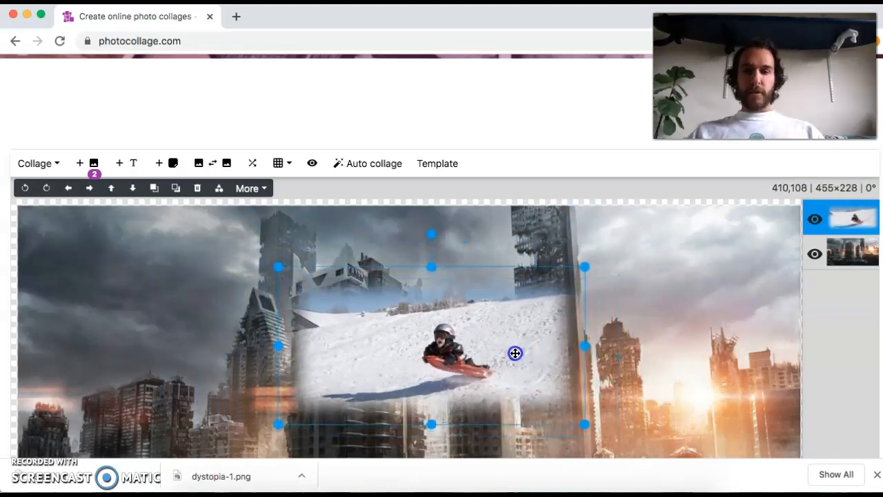
scroll(676, 348, "down", 3)
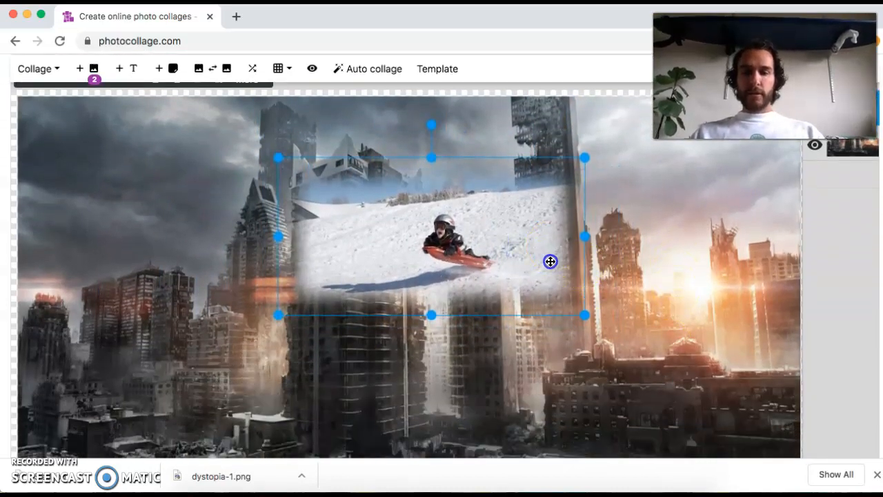
left_click_drag(552, 260, 556, 327)
left_click_drag(302, 246, 404, 296)
left_click_drag(294, 281, 294, 209)
left_click(449, 306)
left_click_drag(463, 355, 446, 318)
Step: Shift the background slightly and move the sled photo down and left over the central buildings
left_click(656, 305)
left_click_drag(660, 299, 661, 364)
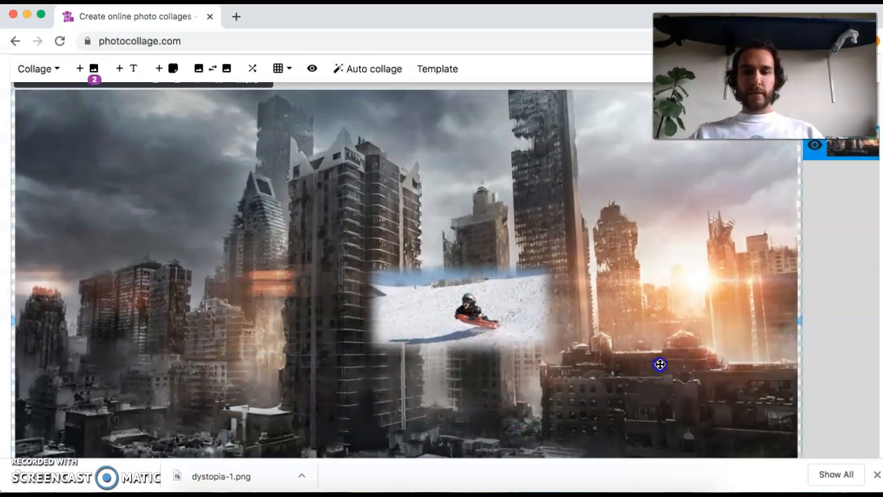
left_click_drag(463, 339, 444, 405)
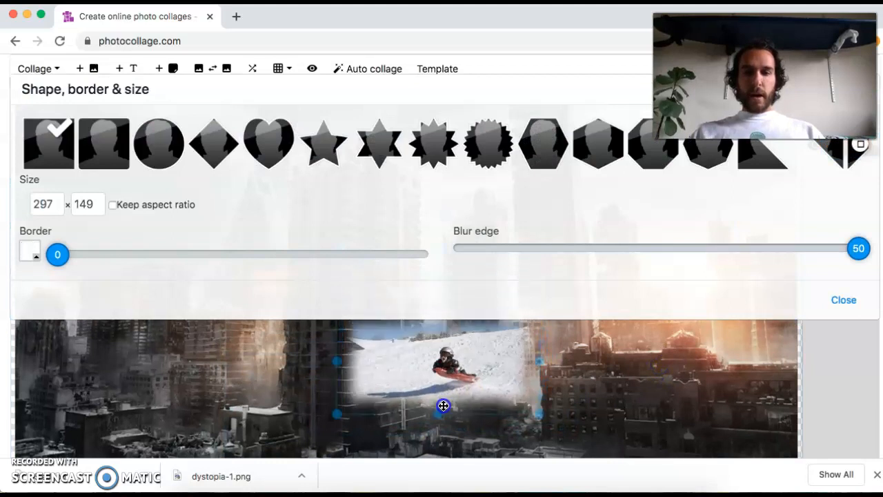
left_click(450, 365)
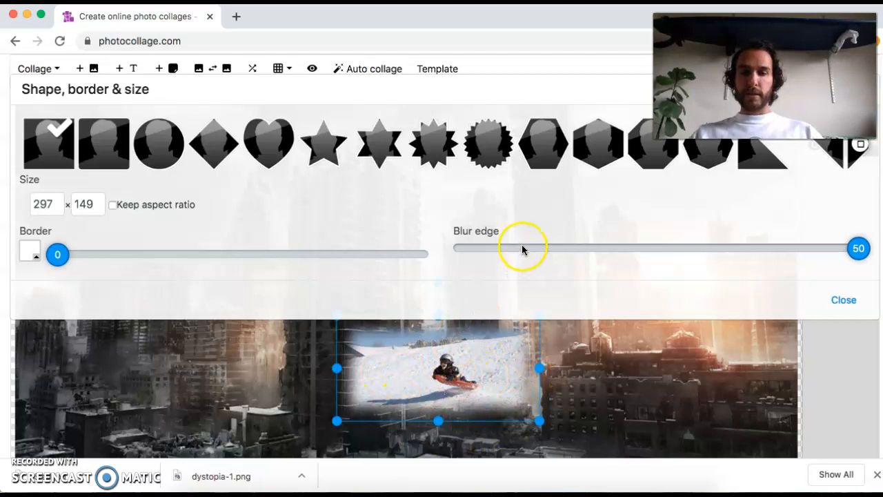
Step: Try the circle, diamond and both hexagon shapes on the sled photo
left_click(158, 149)
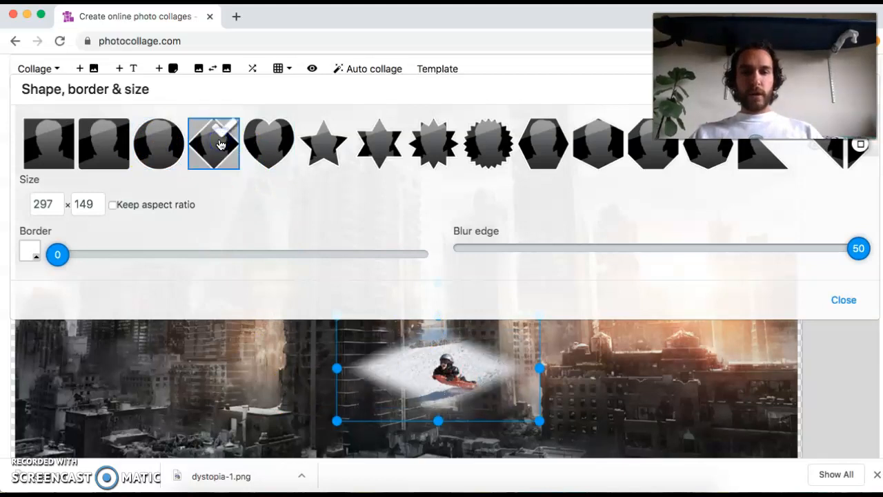
left_click(548, 145)
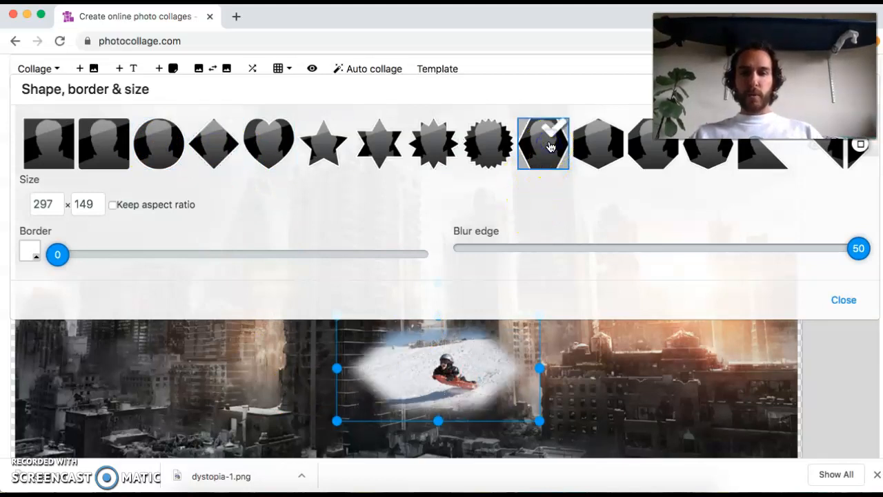
left_click(588, 145)
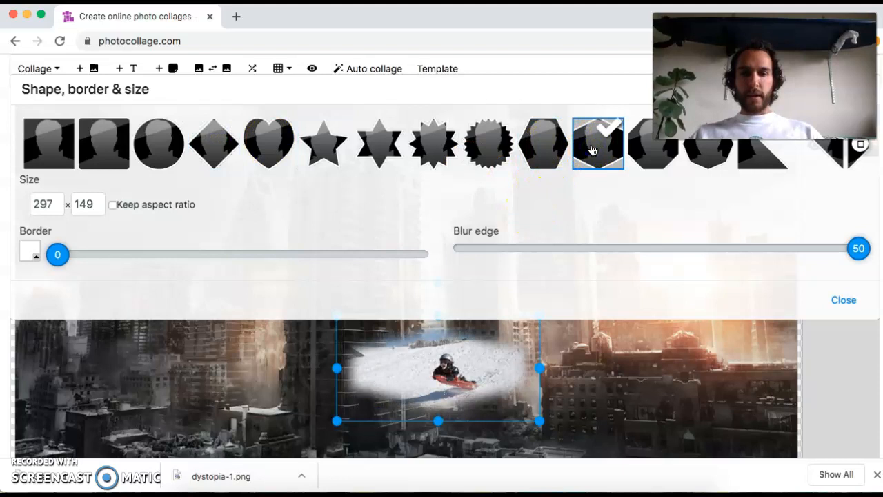
Step: Apply the heart shape to the sled photo and close its shape settings
left_click(266, 145)
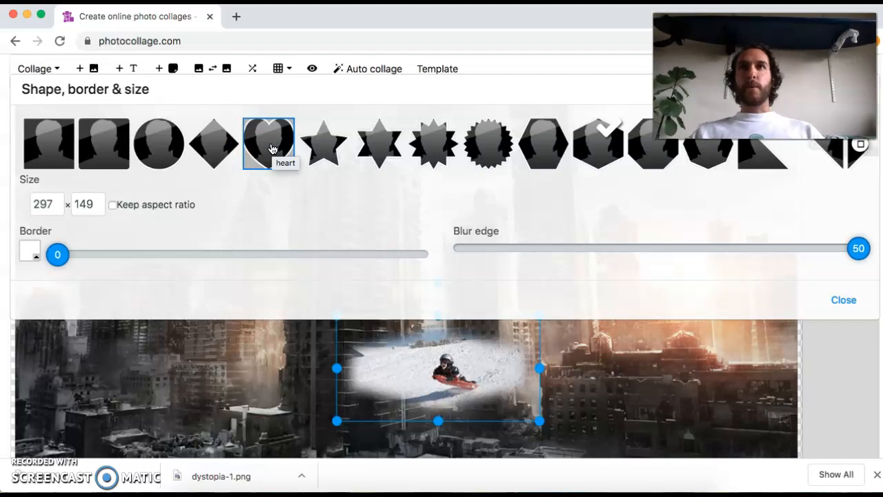
left_click(272, 148)
left_click(449, 359)
left_click_drag(449, 360, 473, 377)
left_click(834, 325)
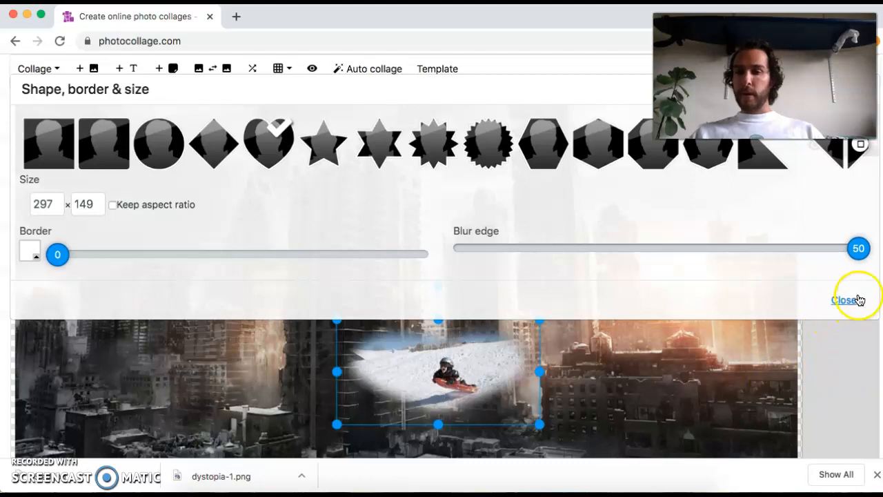
left_click(846, 300)
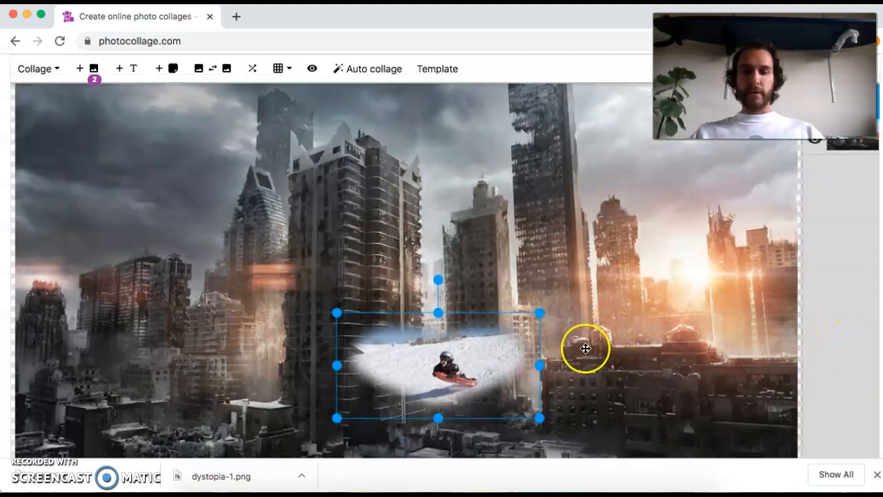
Step: Move the heart-shaped sled photo to the upper-left sky area and consult the shortcut list below the canvas
left_click_drag(464, 360, 193, 217)
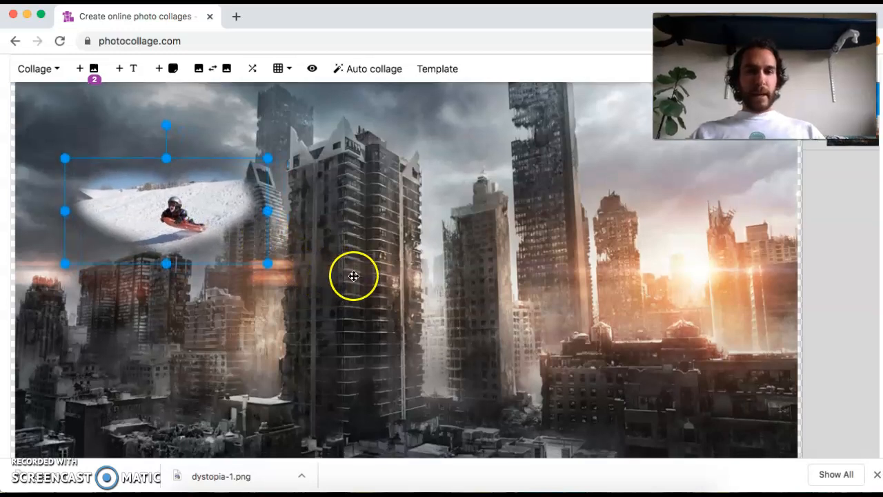
scroll(349, 276, "down", 4)
scroll(345, 276, "down", 8)
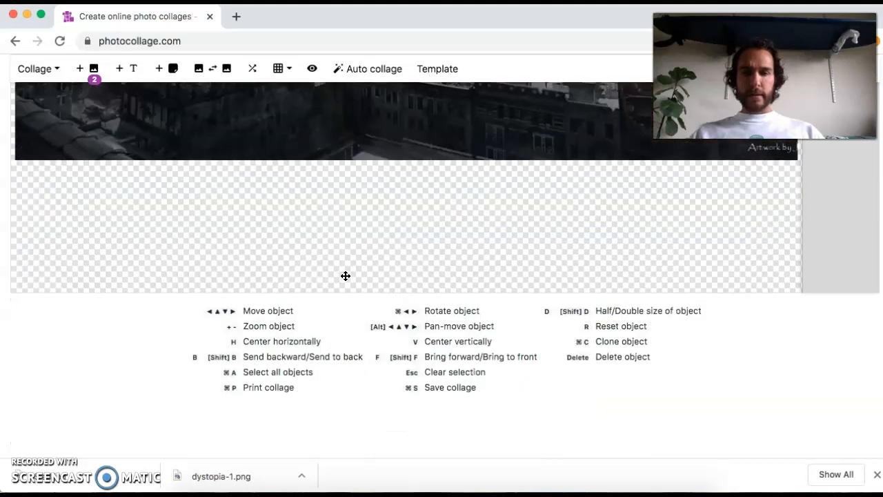
scroll(346, 276, "up", 15)
scroll(345, 276, "down", 1)
Step: Shift the background further left and up, and move the sled photo slightly right over the left-hand buildings
left_click(200, 233)
left_click_drag(207, 240, 194, 227)
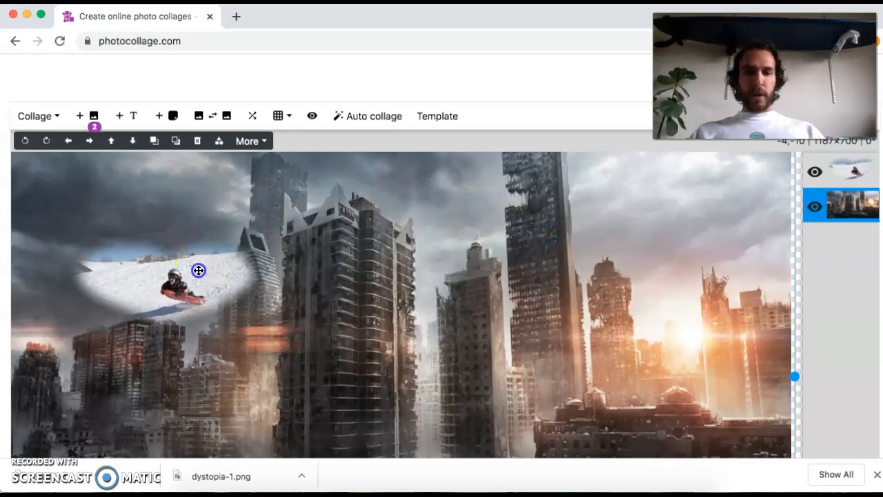
left_click(199, 271)
left_click_drag(237, 279, 243, 240)
mouse_move(442, 272)
left_mouse_down()
mouse_move(479, 279)
mouse_move(458, 283)
mouse_move(420, 266)
mouse_move(430, 268)
left_mouse_up()
left_click_drag(201, 251, 222, 278)
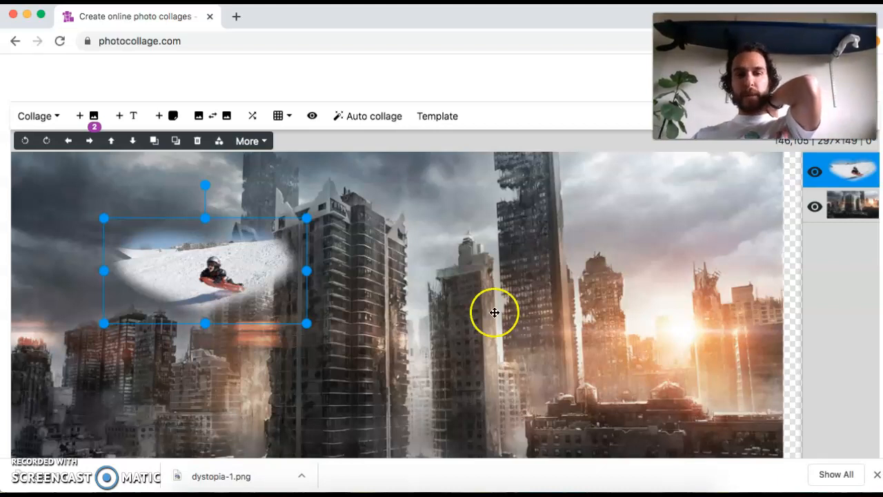
Step: Move the sled photo down and right between the central buildings and select the background image
left_click_drag(259, 285, 545, 411)
scroll(686, 386, "down", 2)
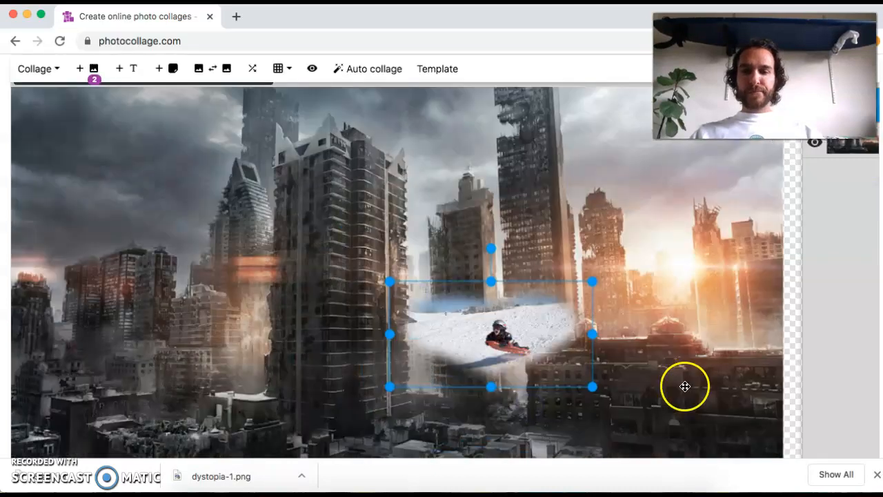
scroll(685, 386, "down", 3)
mouse_move(554, 303)
left_mouse_down()
mouse_move(515, 294)
mouse_move(582, 289)
mouse_move(556, 290)
left_mouse_up()
left_click(763, 229)
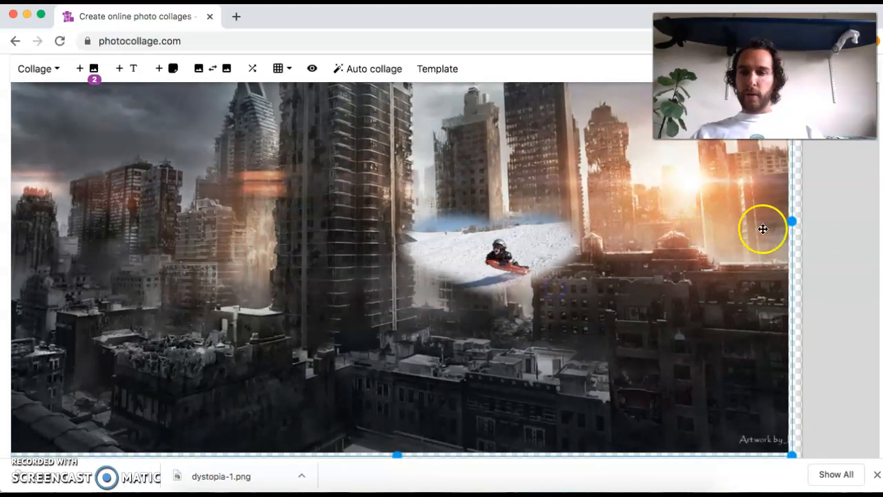
Step: Stretch the background's right edge to the canvas border and move the sled photo left over the central high-rises
left_click_drag(792, 223, 802, 223)
left_click(623, 234)
left_click(520, 241)
left_click_drag(502, 250, 443, 254)
left_click(622, 321)
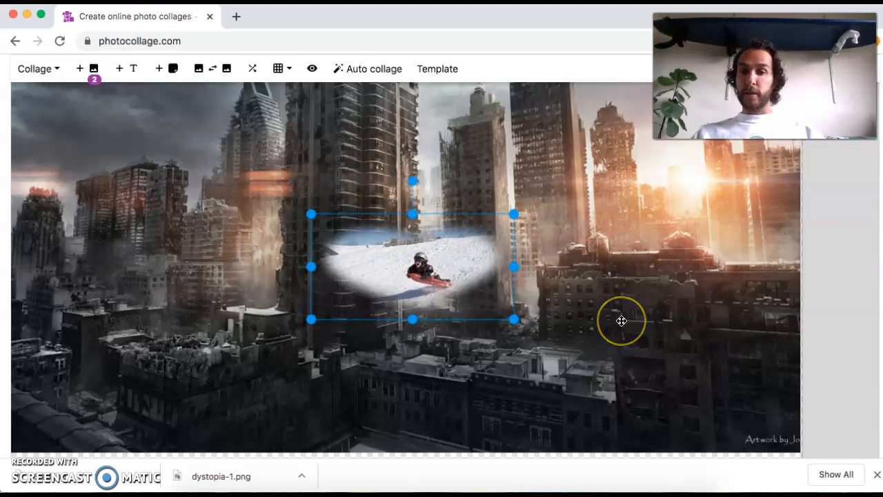
left_click(574, 252)
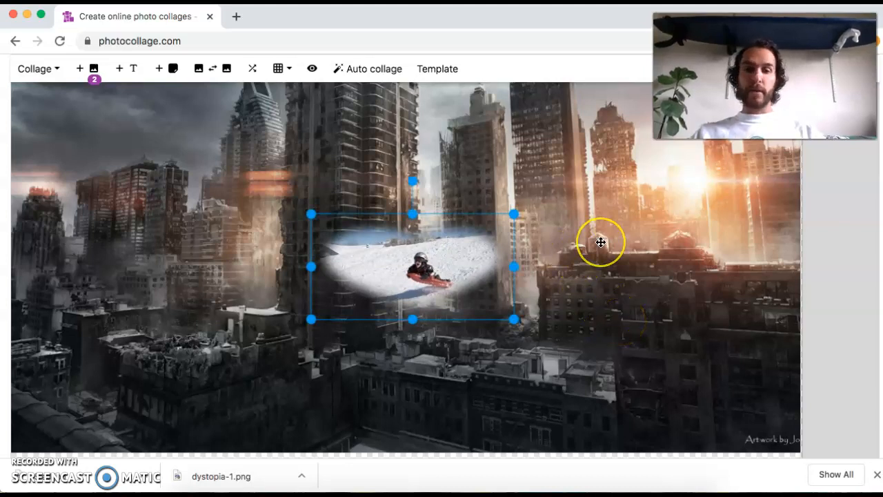
scroll(602, 242, "down", 1)
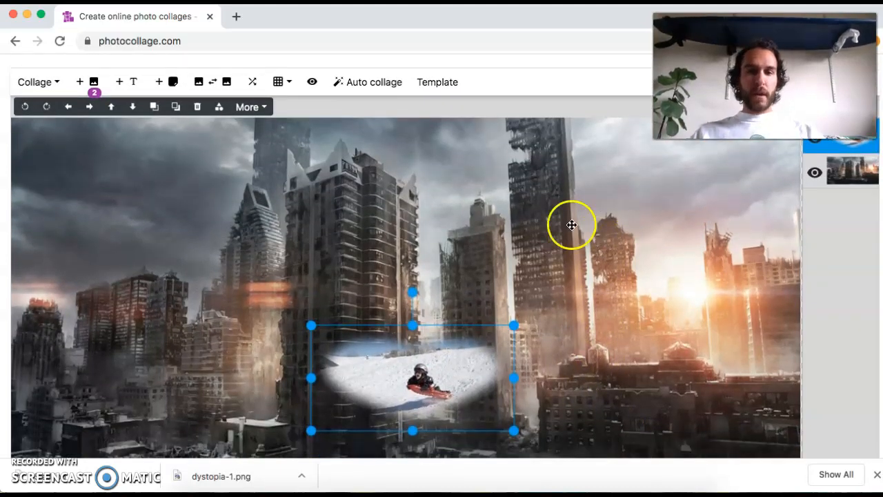
Step: Add a text box, enlarge it, and position it at the top center of the collage above the central buildings
left_click(362, 144)
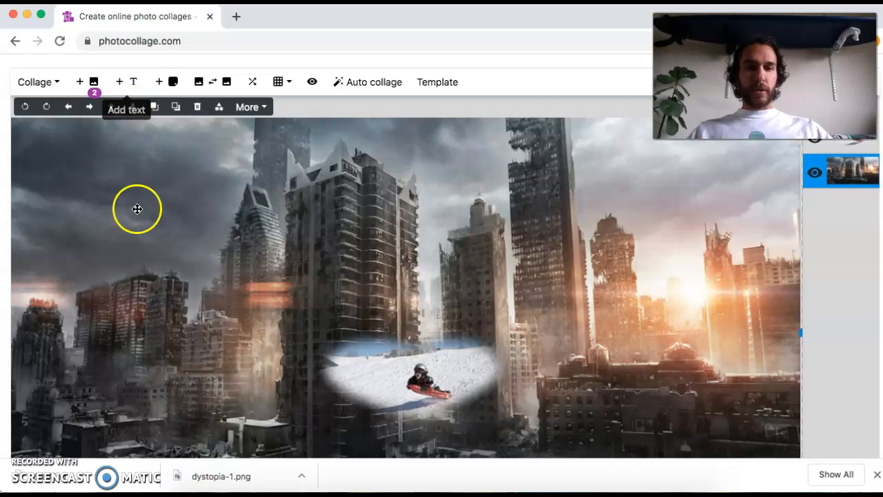
left_click(137, 83)
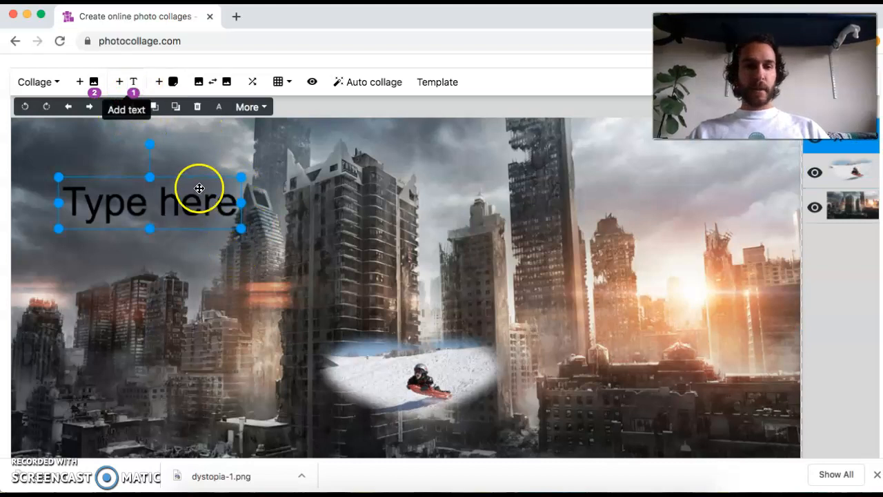
left_click_drag(207, 200, 487, 151)
left_click_drag(517, 180, 579, 235)
left_click_drag(337, 165, 320, 165)
left_click_drag(466, 141, 449, 142)
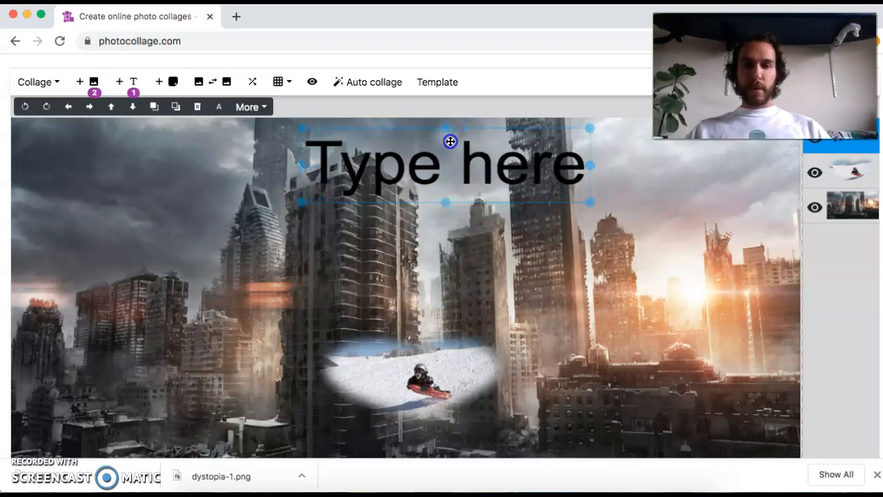
Step: Open the text box's settings and replace its placeholder text with "The Giver"
double_click(421, 175)
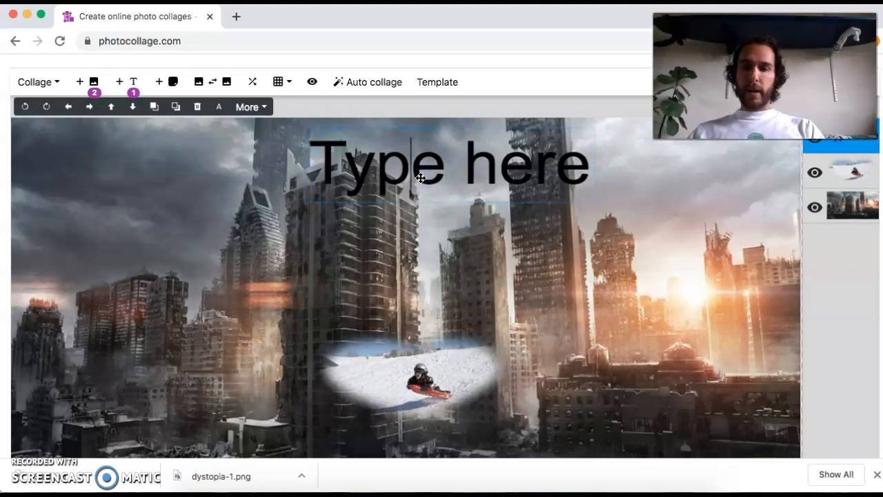
double_click(446, 174)
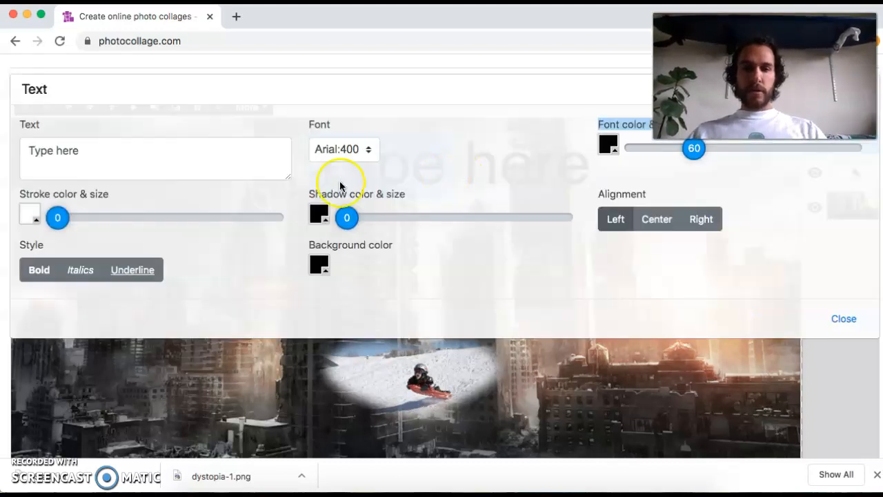
left_click(173, 154)
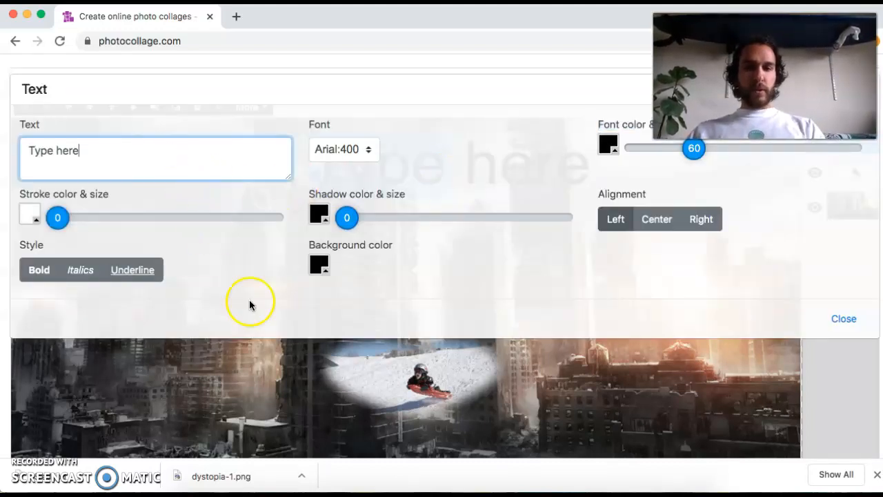
left_click(271, 373)
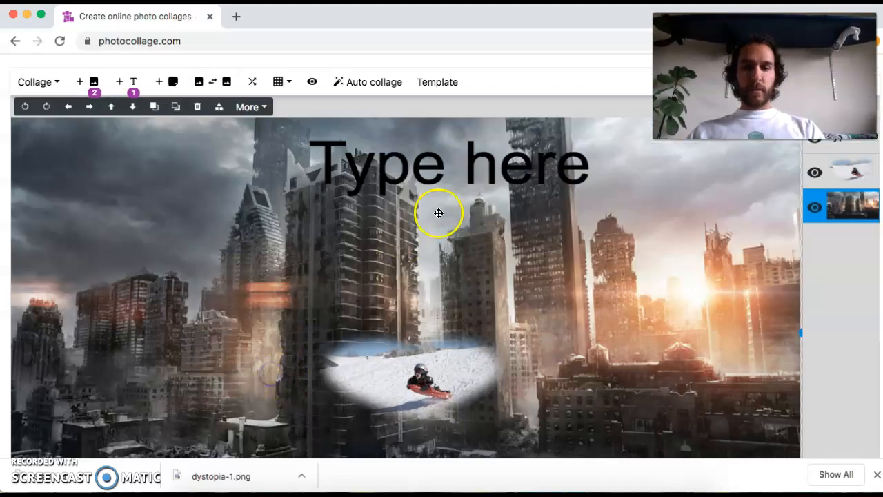
left_click(425, 171)
left_click(425, 171)
left_click(424, 171)
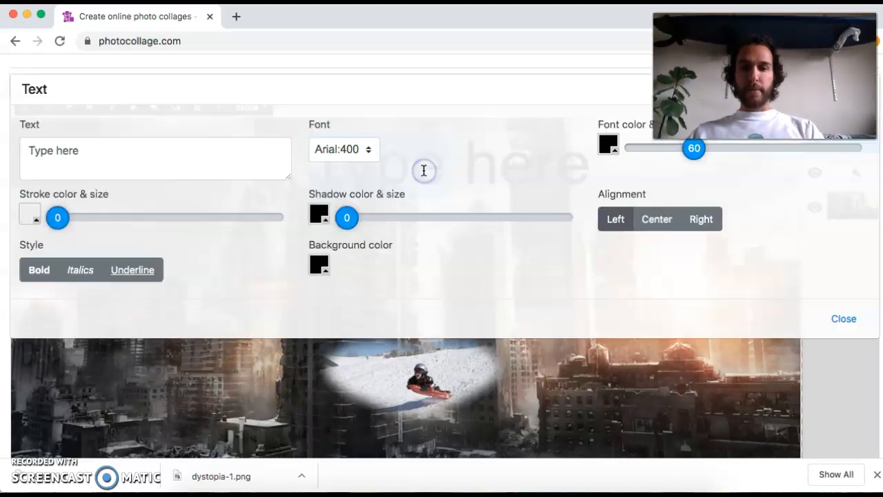
left_click(145, 147)
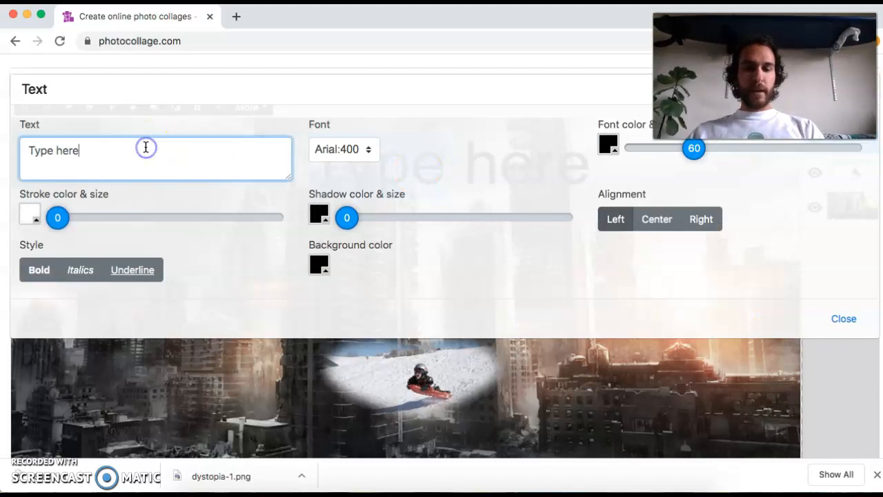
type("The Giver")
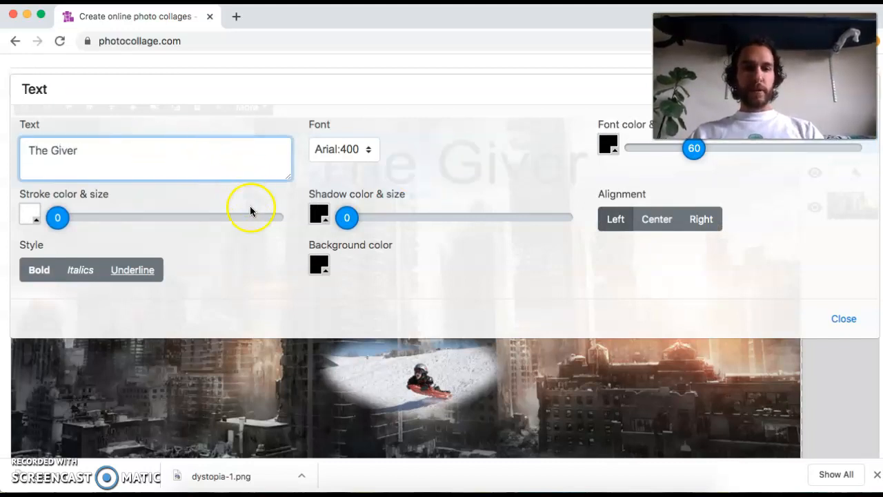
Step: Apply the italics and underline styles to the title text
mouse_move(49, 216)
left_mouse_down()
mouse_move(296, 230)
mouse_move(28, 219)
left_mouse_up()
left_click(81, 271)
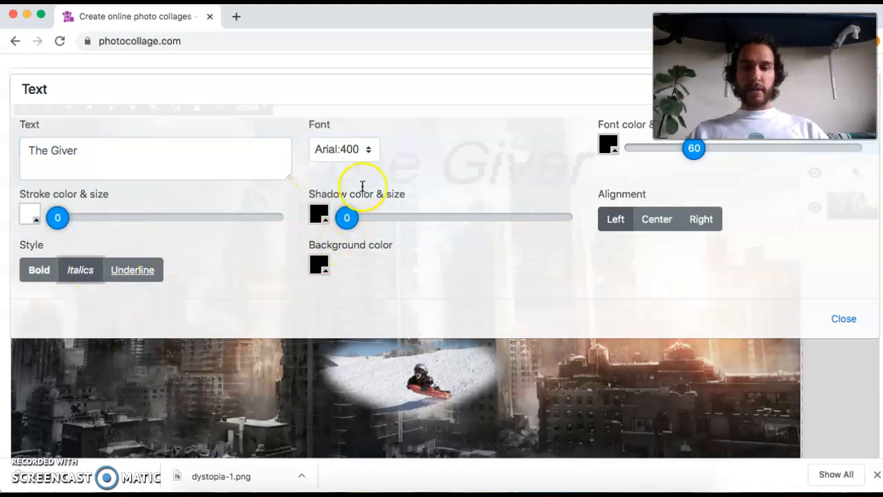
left_click(145, 276)
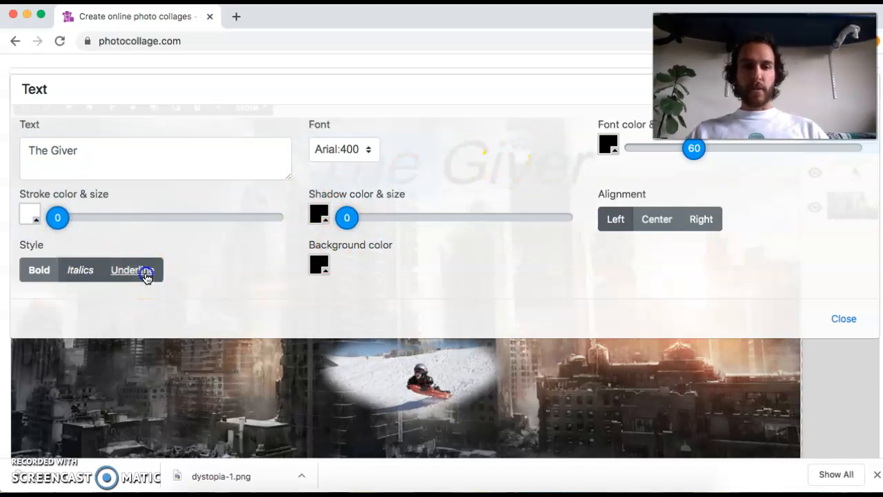
Step: Open the font picker for the title and change its preview sentence to "The Giver"
left_click(368, 149)
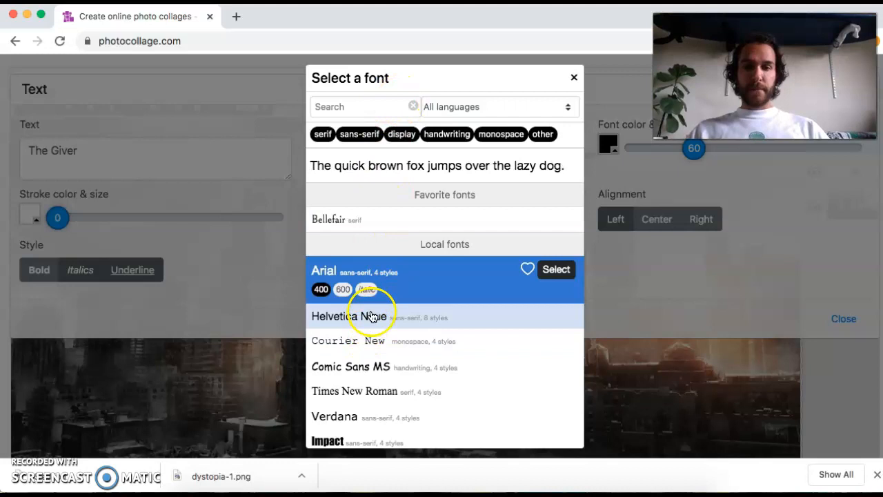
scroll(369, 324, "down", 4)
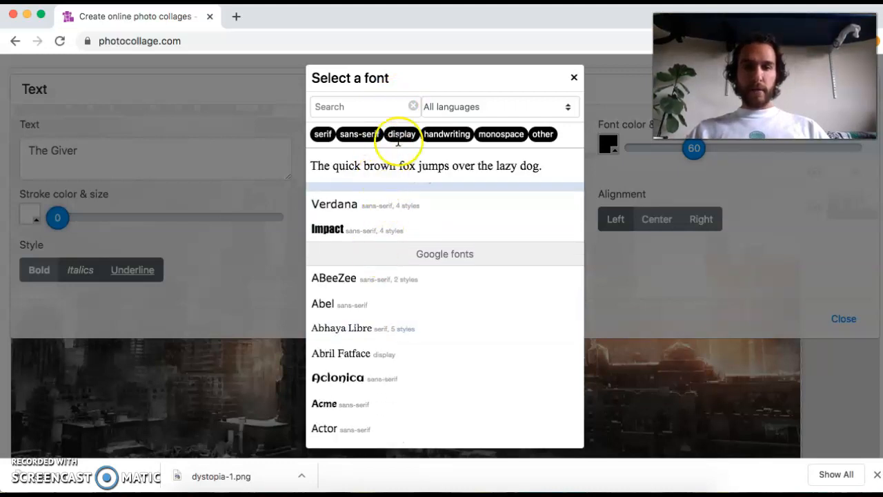
triple_click(387, 166)
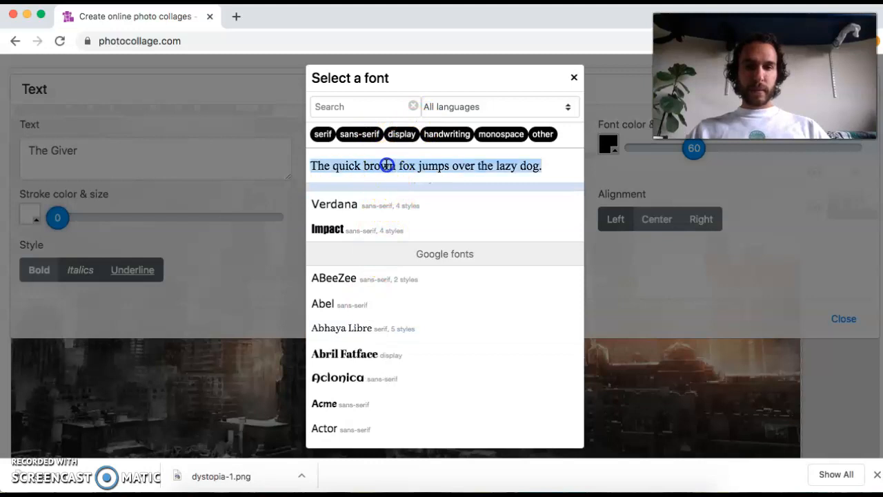
type("The Giver")
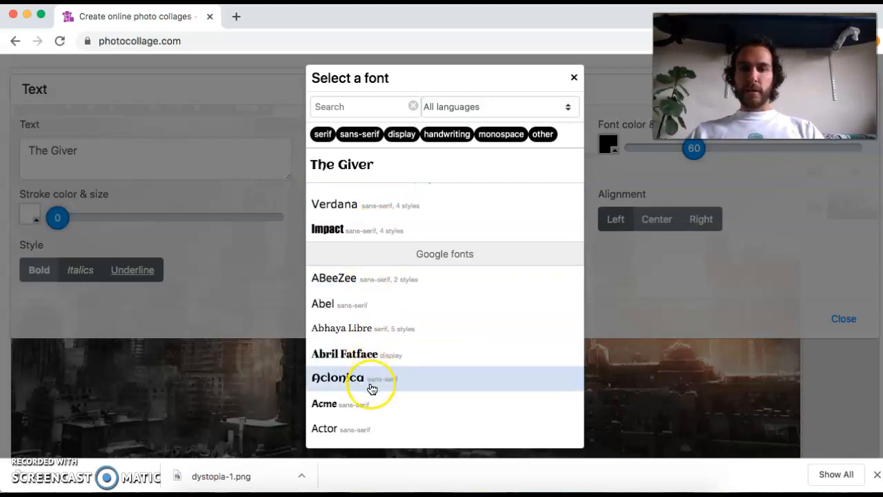
Step: Find the Cairo font among the Google fonts and apply it to the title in weight 400
scroll(376, 414, "down", 15)
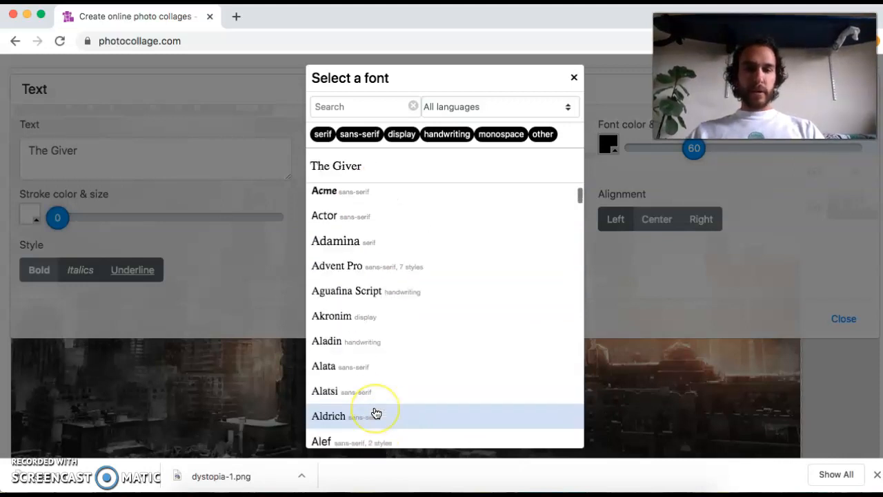
scroll(376, 414, "down", 3)
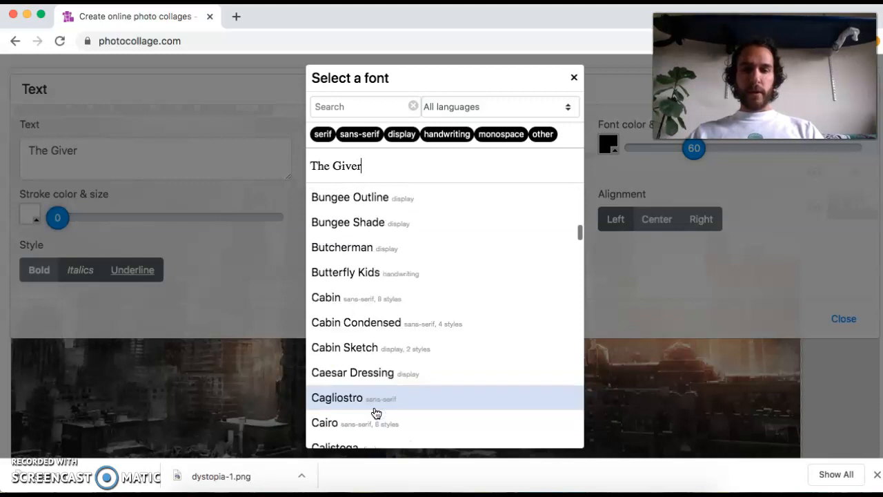
left_click(358, 413)
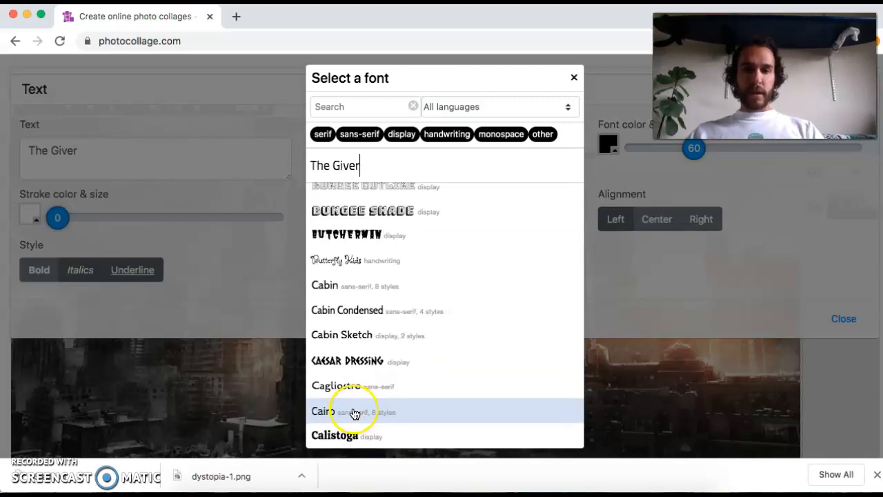
left_click(355, 415)
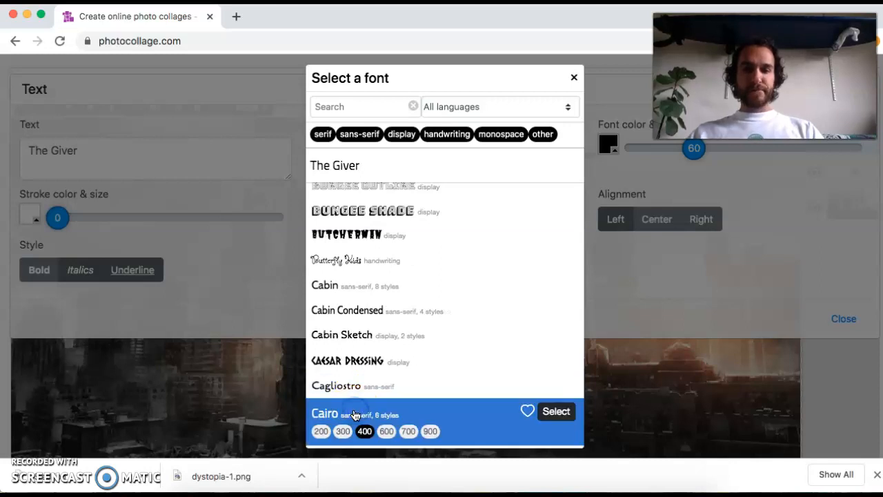
left_click(560, 412)
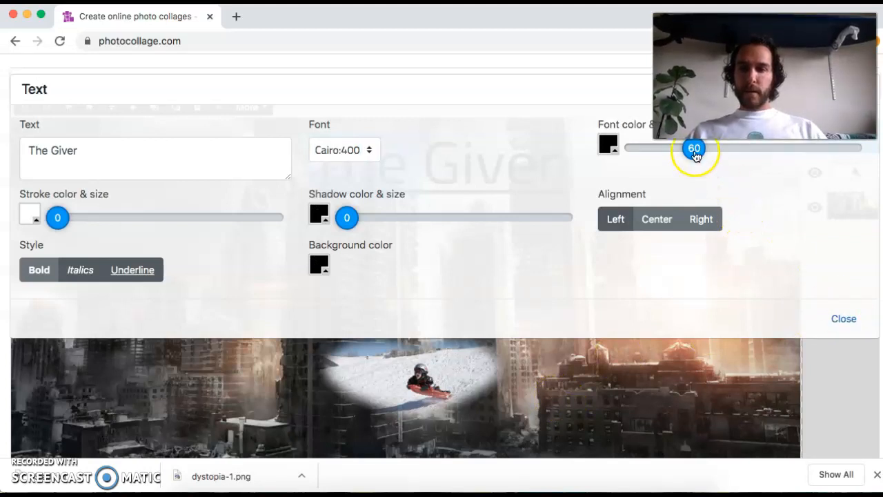
Step: Increase the title's font size, close the text settings, and center the title over the skyline above the sled photo
left_click_drag(698, 153, 750, 158)
left_click(842, 317)
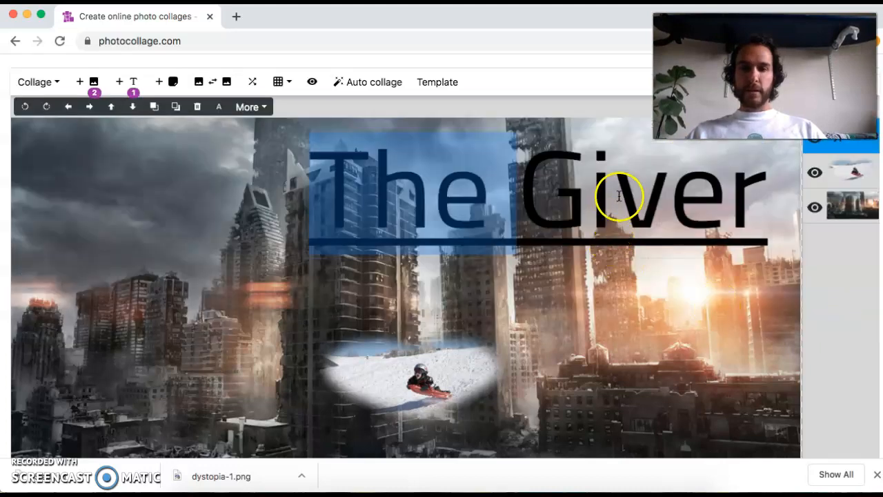
left_click(606, 310)
left_click_drag(605, 181, 516, 214)
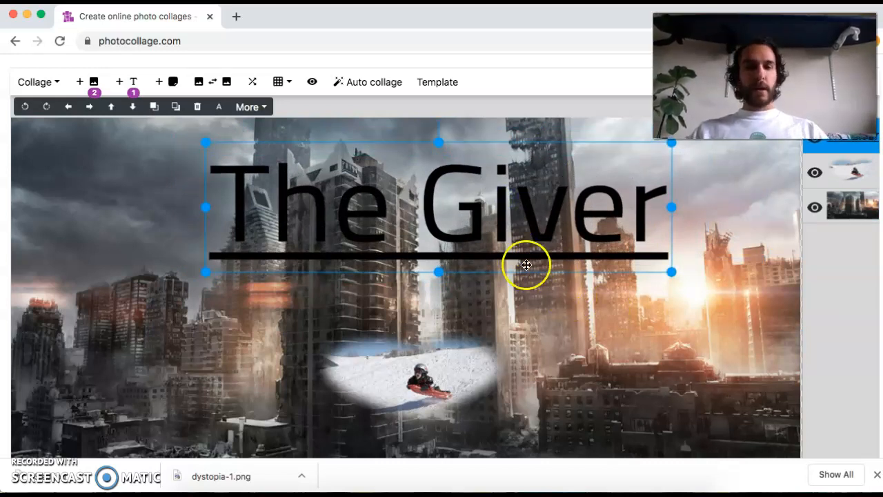
left_click(625, 367)
scroll(625, 367, "down", 5)
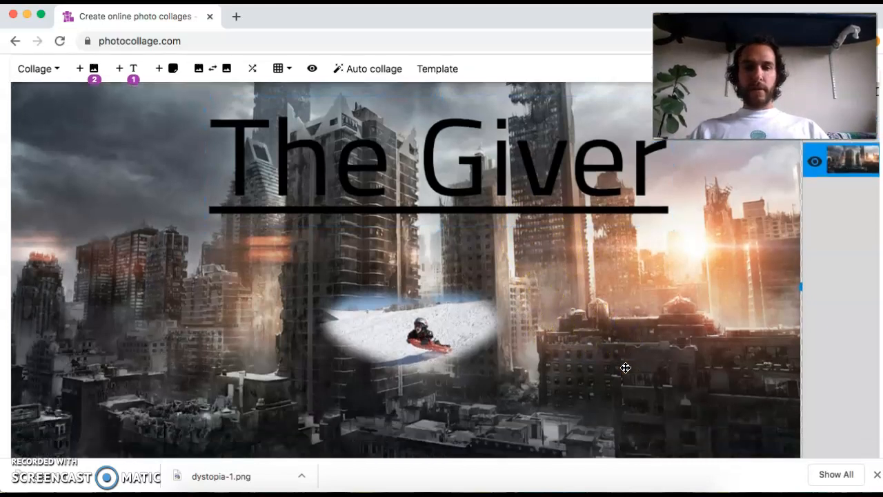
scroll(626, 367, "up", 1)
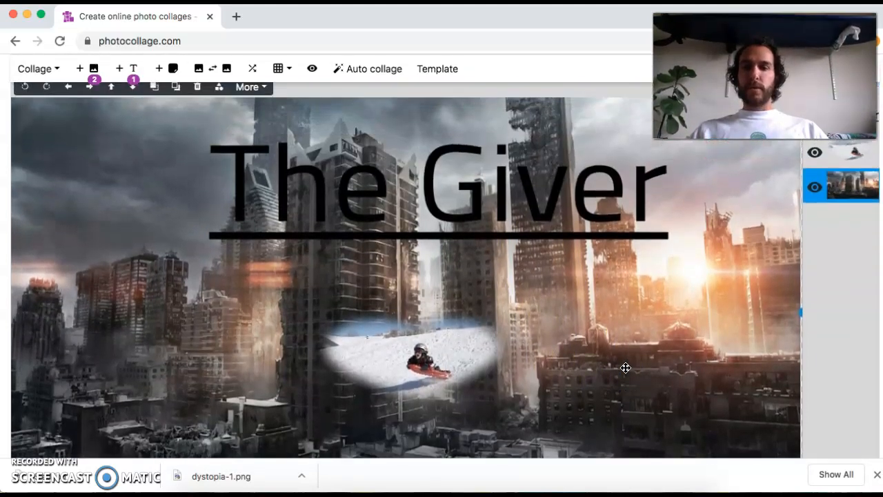